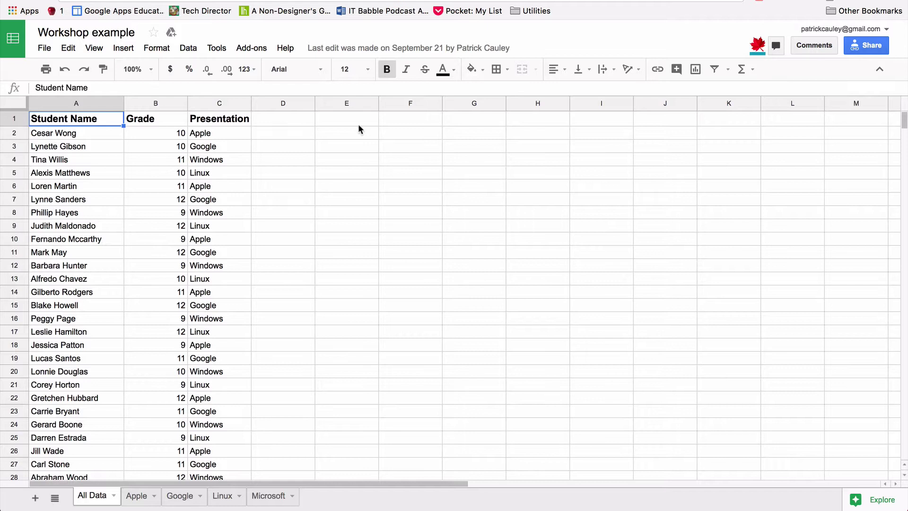
Scroll up and down through the current sheet's student list to review it.
scroll(180, 210, "down", 2)
scroll(181, 213, "down", 5)
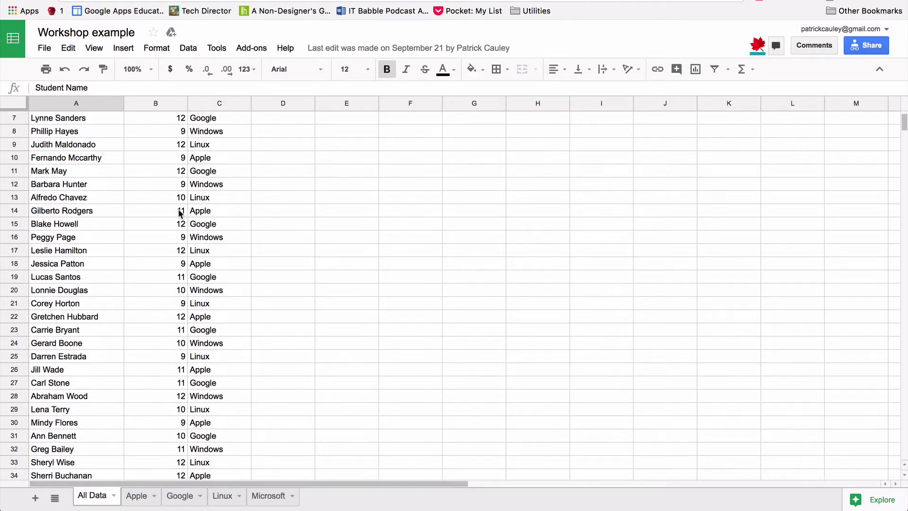
scroll(180, 213, "down", 4)
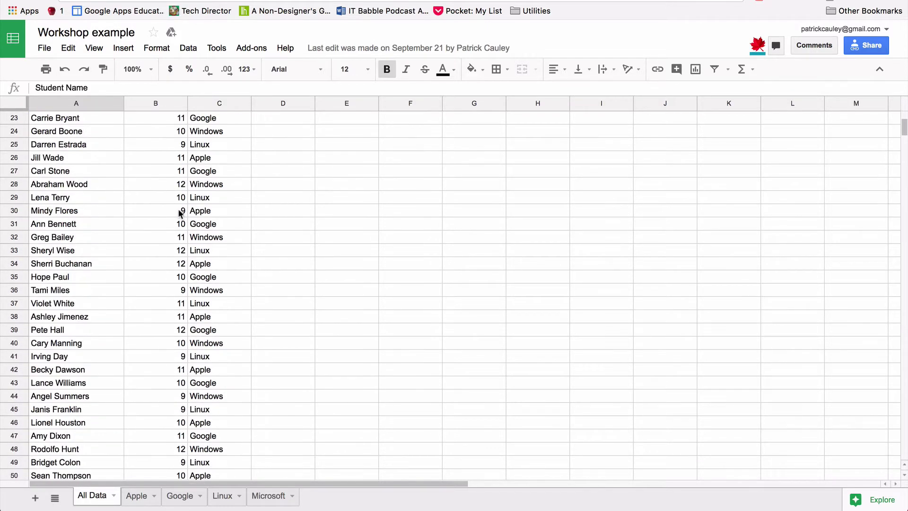
scroll(180, 213, "up", 10)
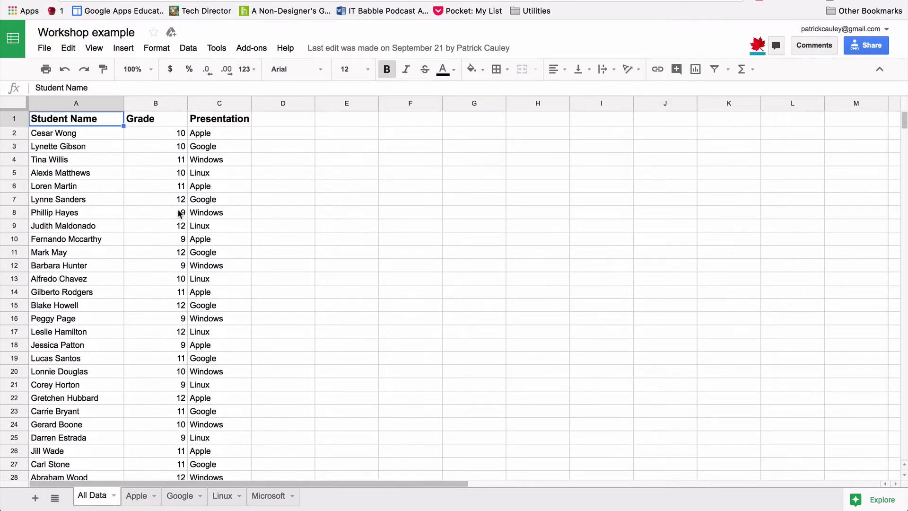
scroll(169, 214, "down", 2)
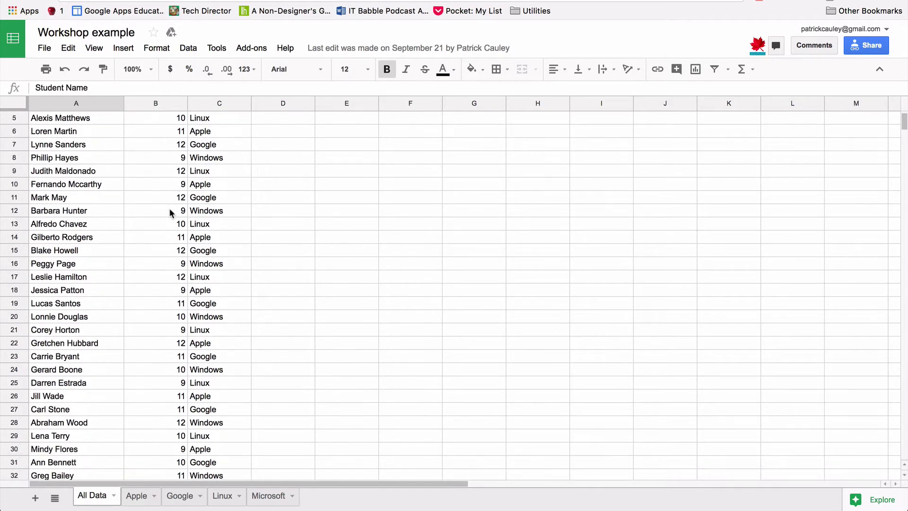
scroll(169, 210, "down", 7)
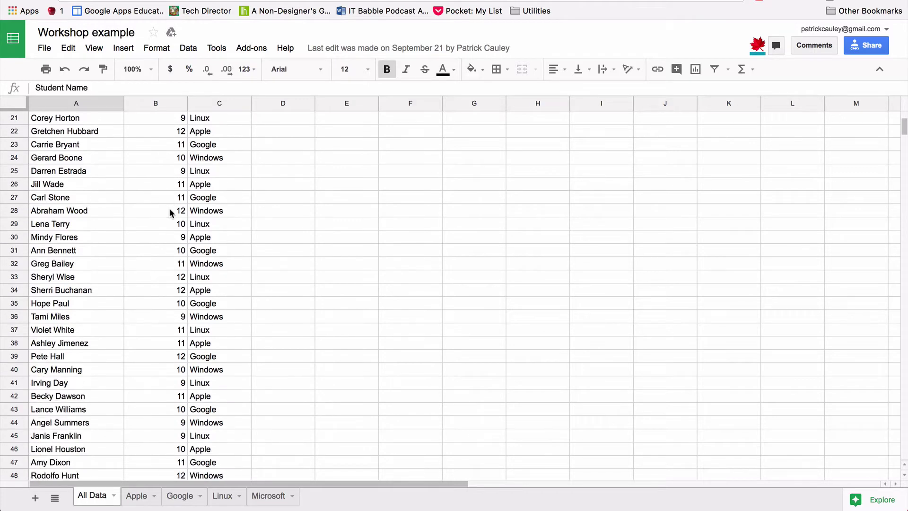
scroll(169, 209, "up", 8)
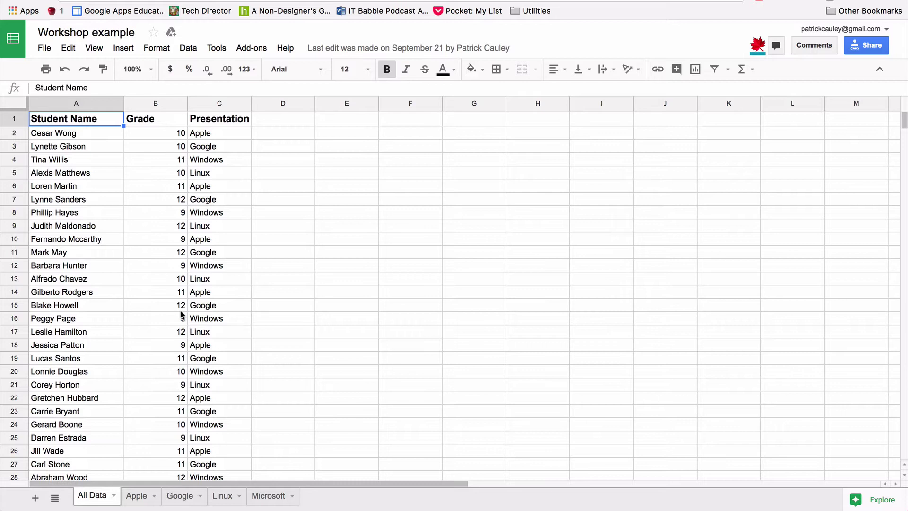
View the Apple, Google, Linux and Microsoft lists, return to Apple, and snap the window left.
left_click(137, 498)
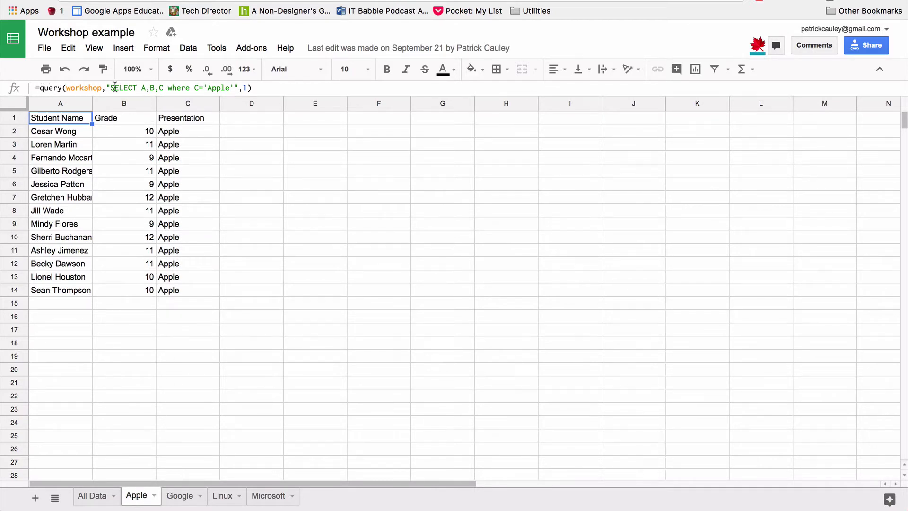
left_click(184, 495)
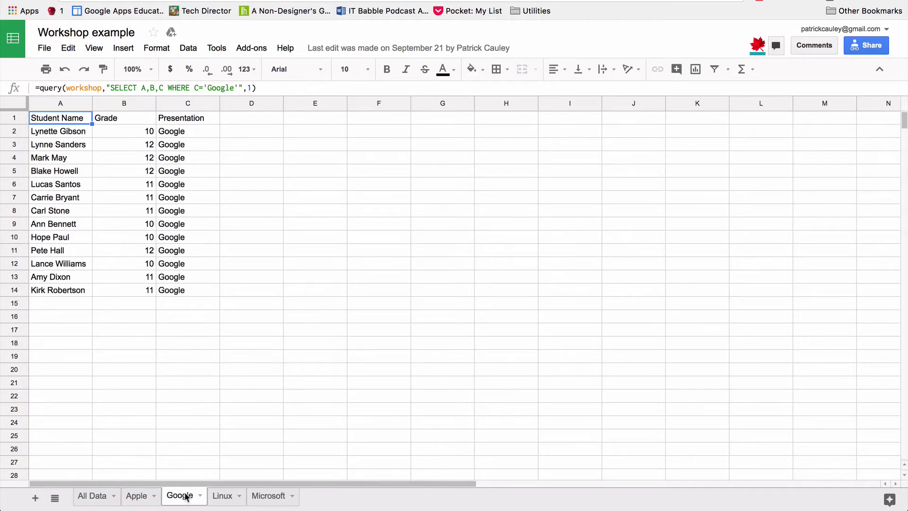
left_click(223, 497)
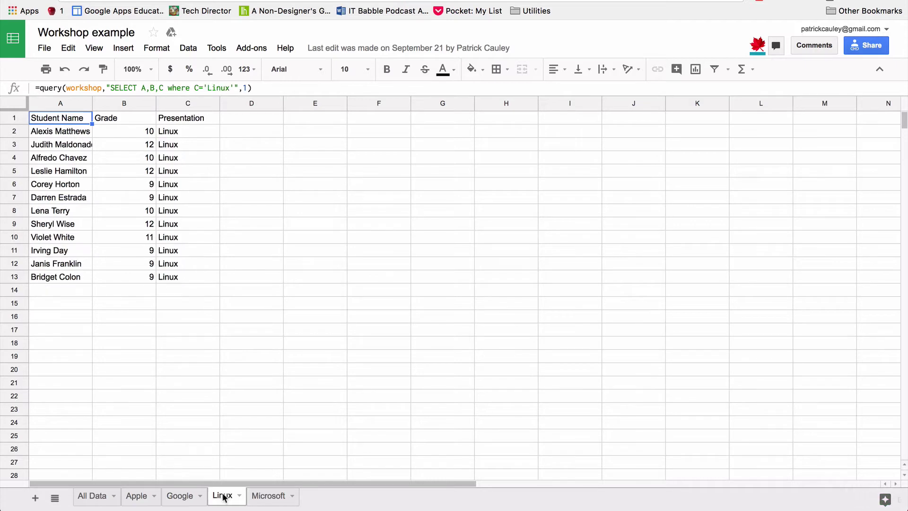
left_click(260, 500)
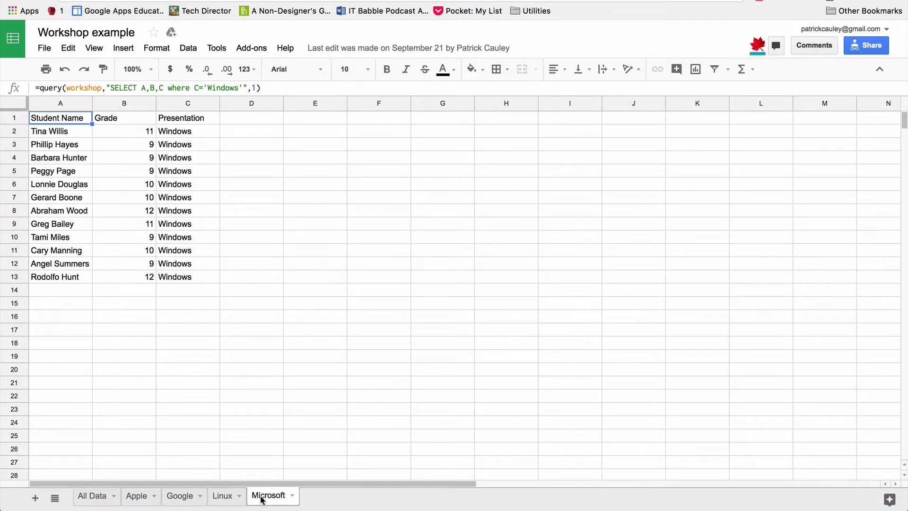
left_click(134, 496)
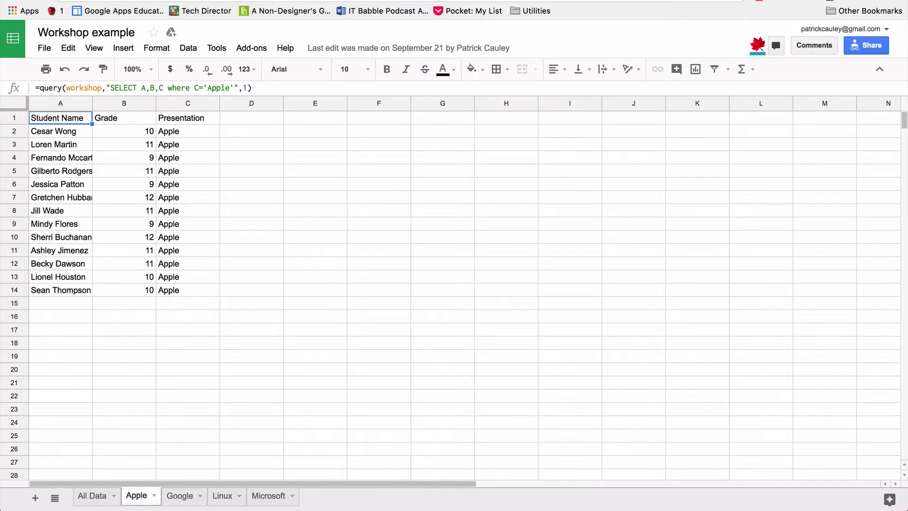
key("super+alt+Left")
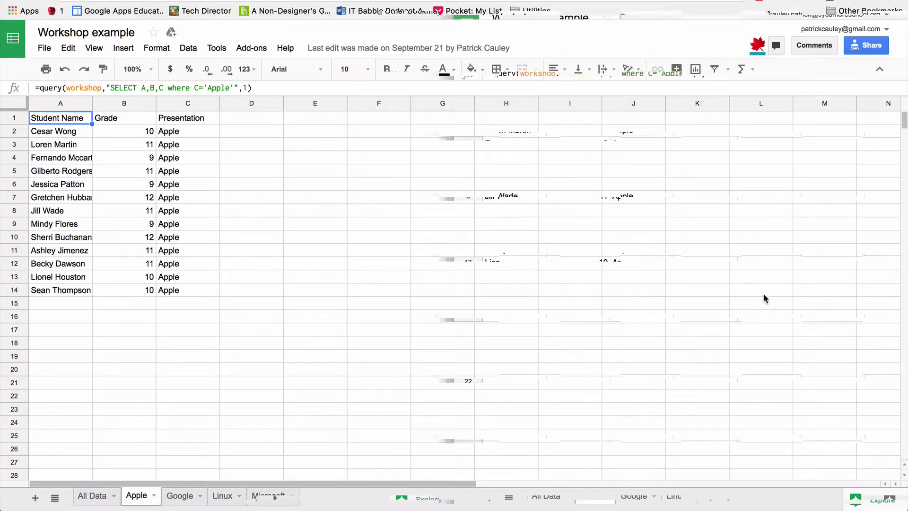
In All Data row 52, enter a new student's name with grade 10 and Apple, then maximize the window.
left_click(93, 495)
scroll(101, 449, "down", 3)
scroll(101, 449, "down", 6)
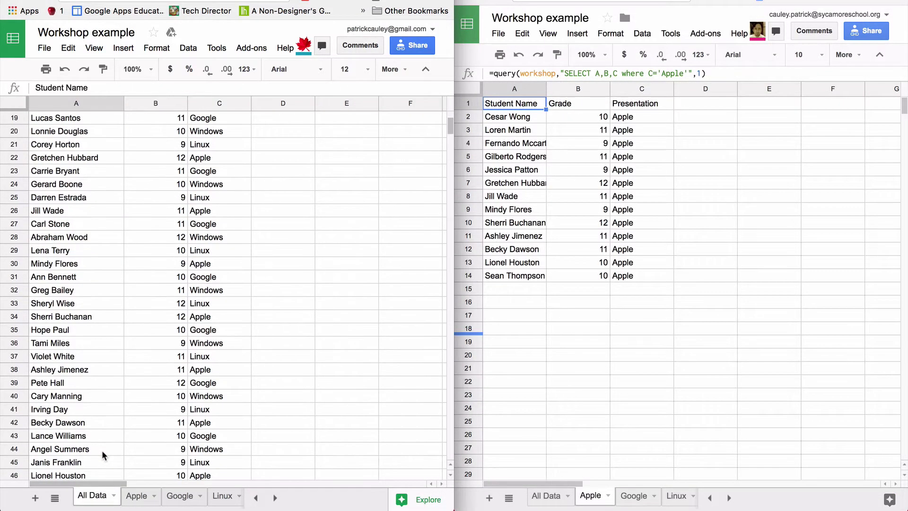
left_click(62, 421)
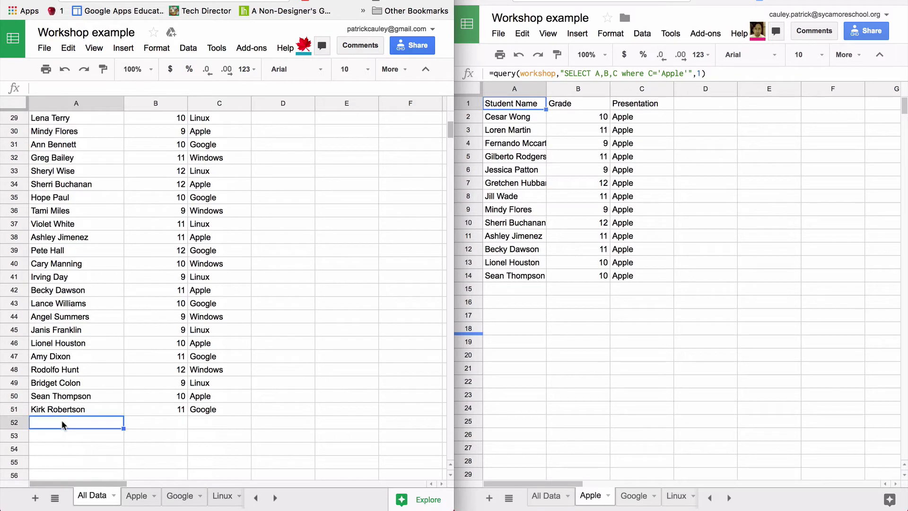
type("Joe Schm")
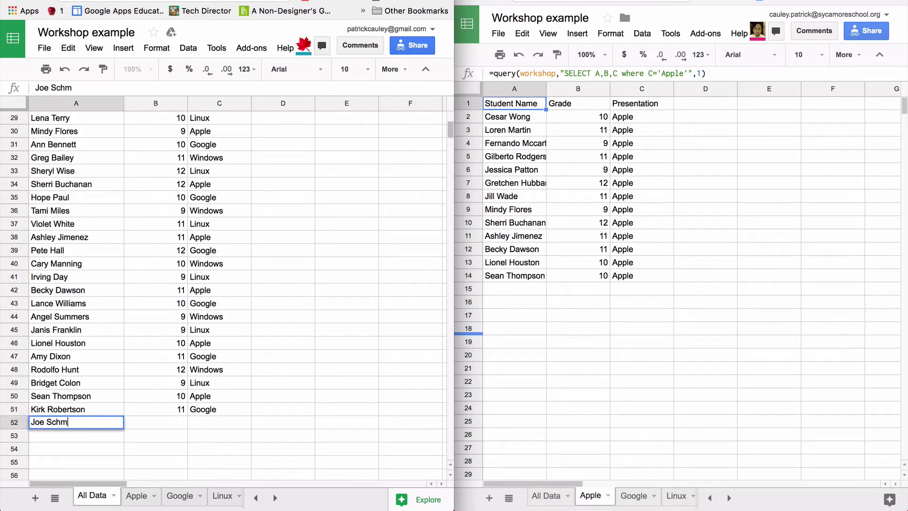
type("oe")
key("Tab")
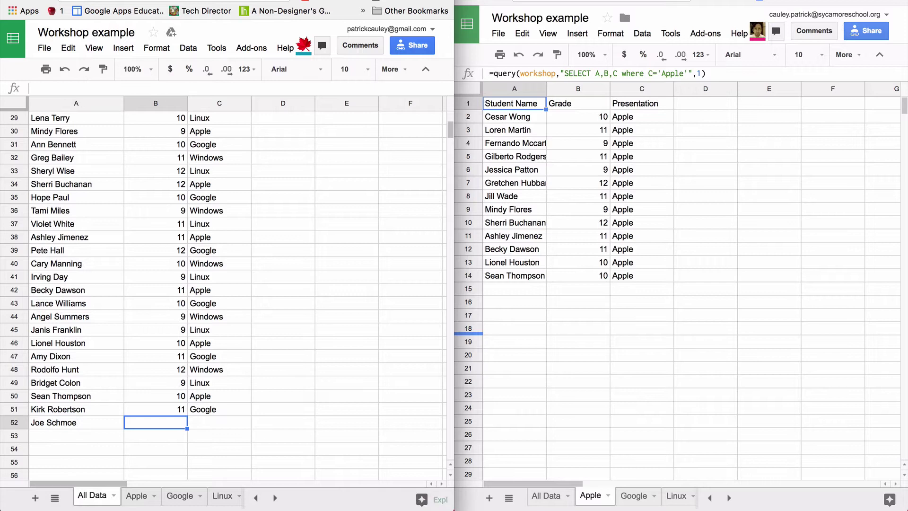
type("10")
key("Tab")
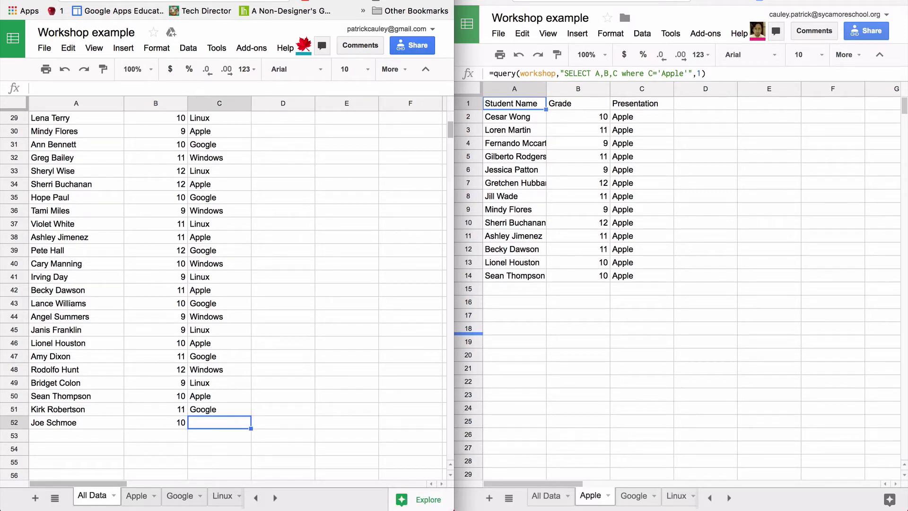
type("Apple")
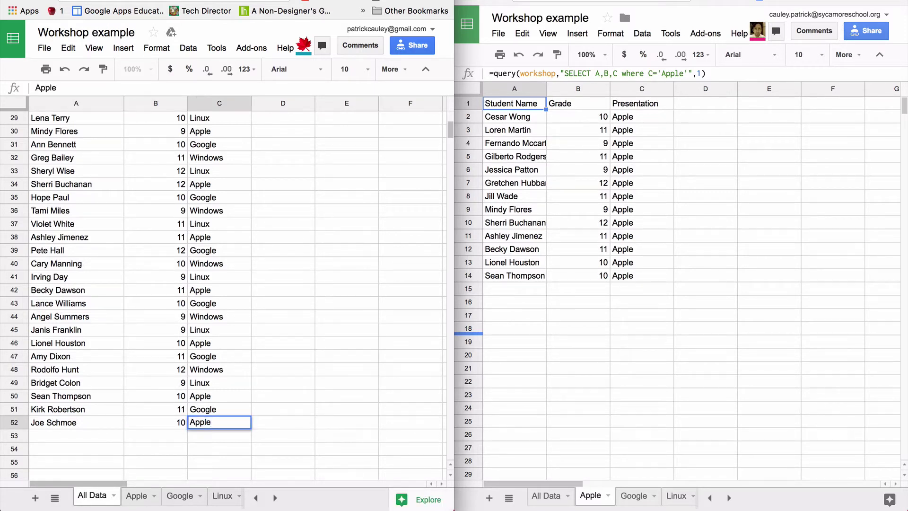
key("Return")
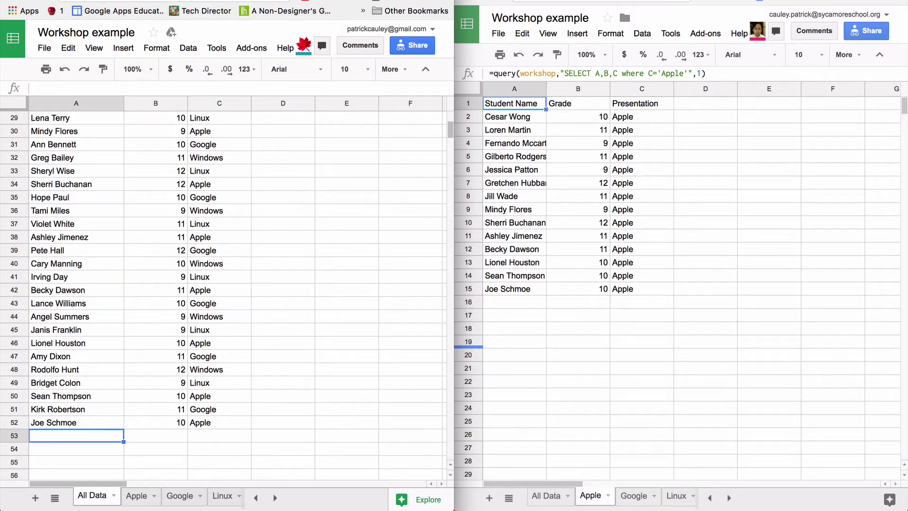
key("ctrl+alt+Return")
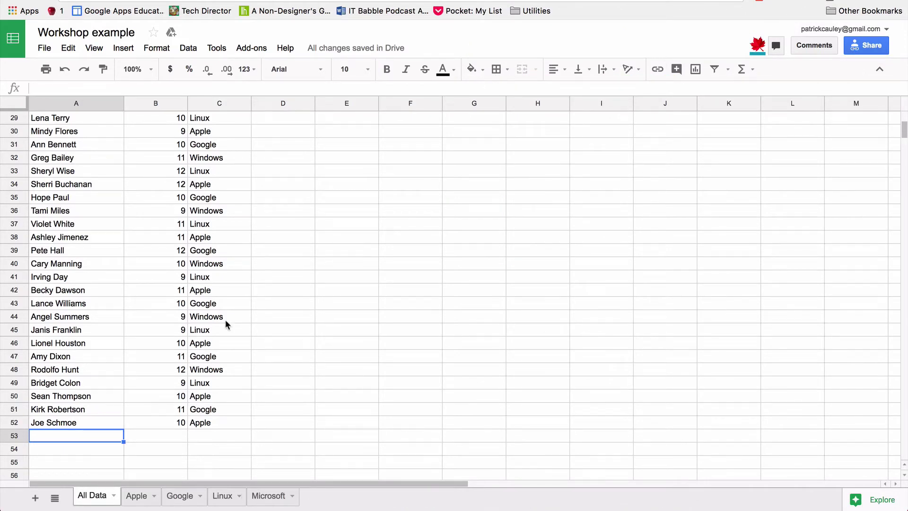
Recheck the Apple, Google and Microsoft presentation lists.
left_click(131, 497)
left_click(179, 494)
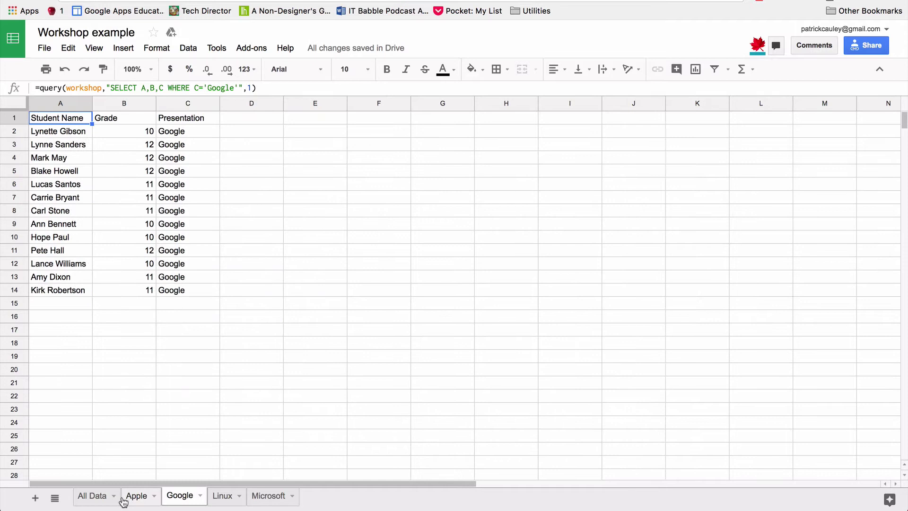
left_click(78, 501)
left_click(262, 497)
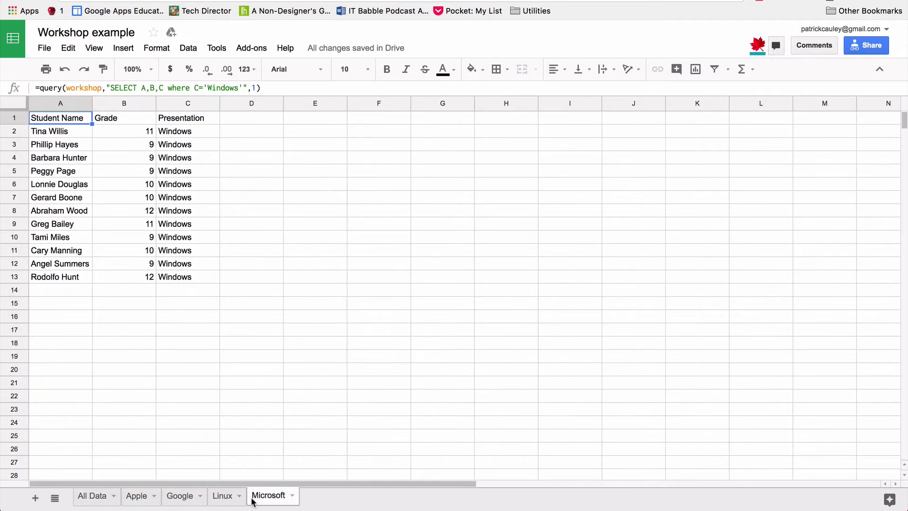
Return to All Data and select the entire student table with Ctrl+A.
left_click(92, 498)
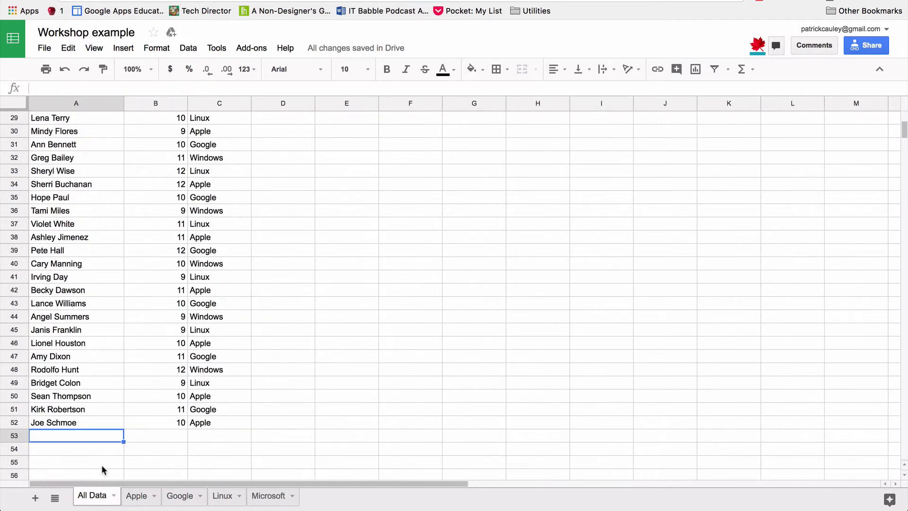
left_click(115, 256)
scroll(115, 254, "up", 10)
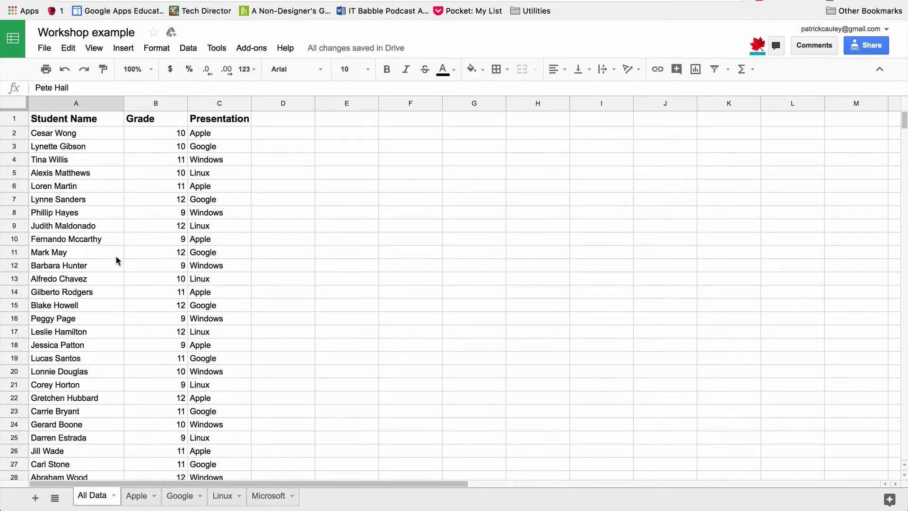
key("ctrl+a")
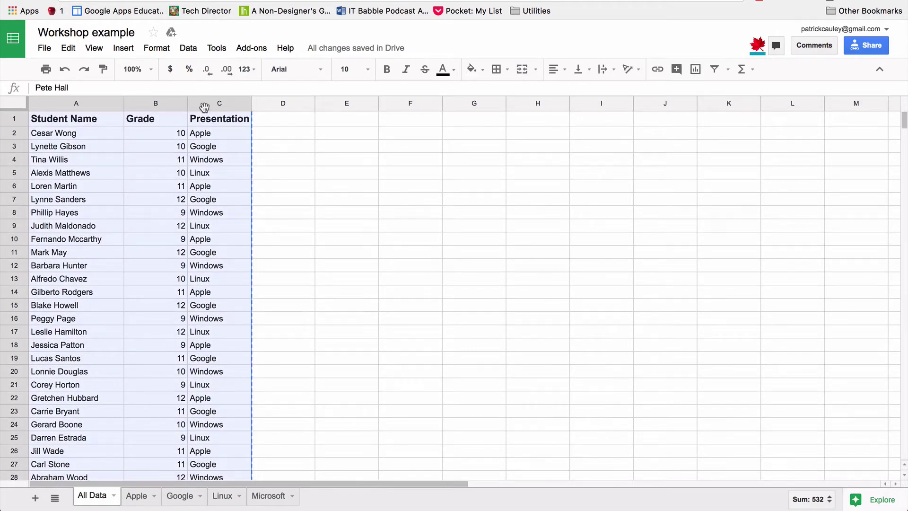
Create a new spreadsheet, paste in the Student Name, Grade and Presentation table, and select it from A1.
left_click(44, 50)
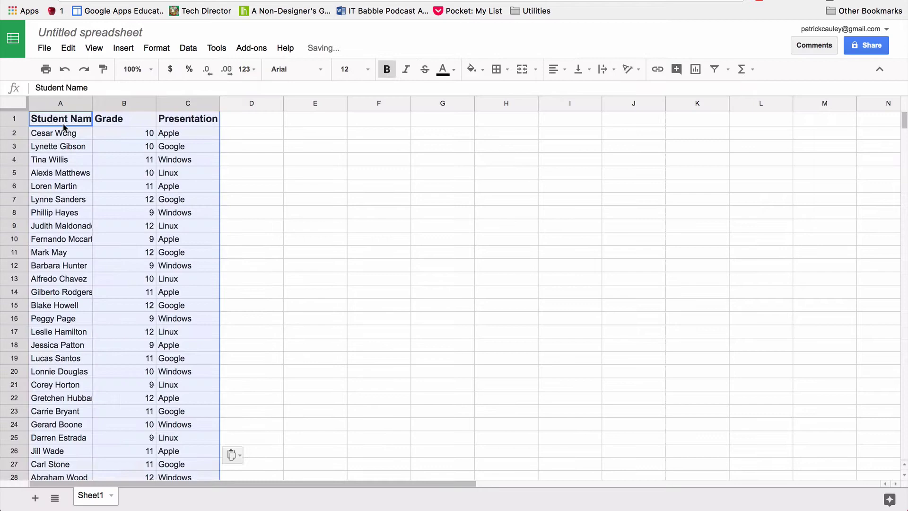
left_click(102, 156)
scroll(107, 213, "down", 2)
scroll(107, 213, "down", 7)
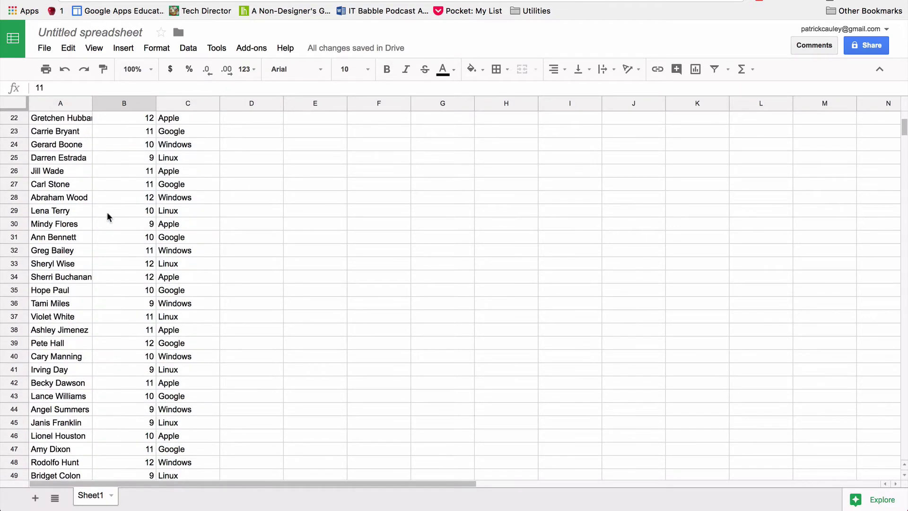
scroll(106, 214, "up", 8)
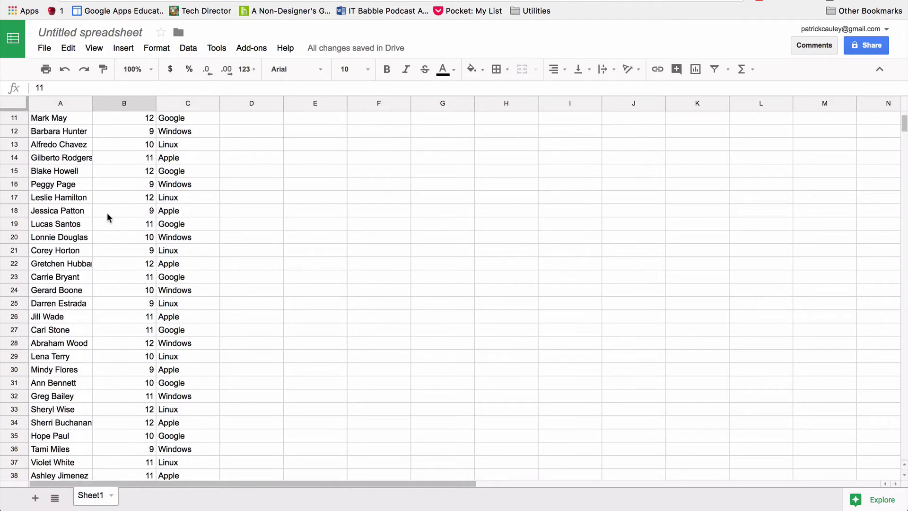
scroll(107, 218, "up", 1)
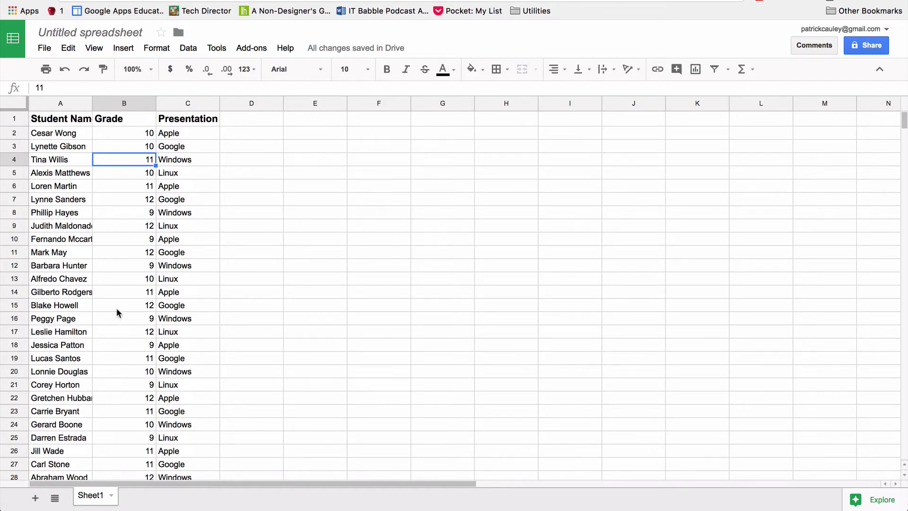
left_click_drag(57, 119, 174, 441)
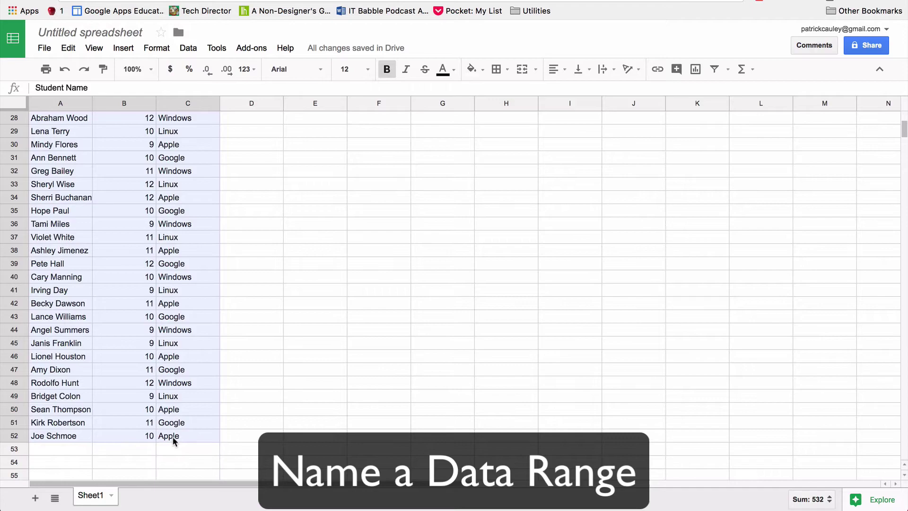
Define the whole of Sheet1 as the named range 'workshop'.
left_click(13, 107)
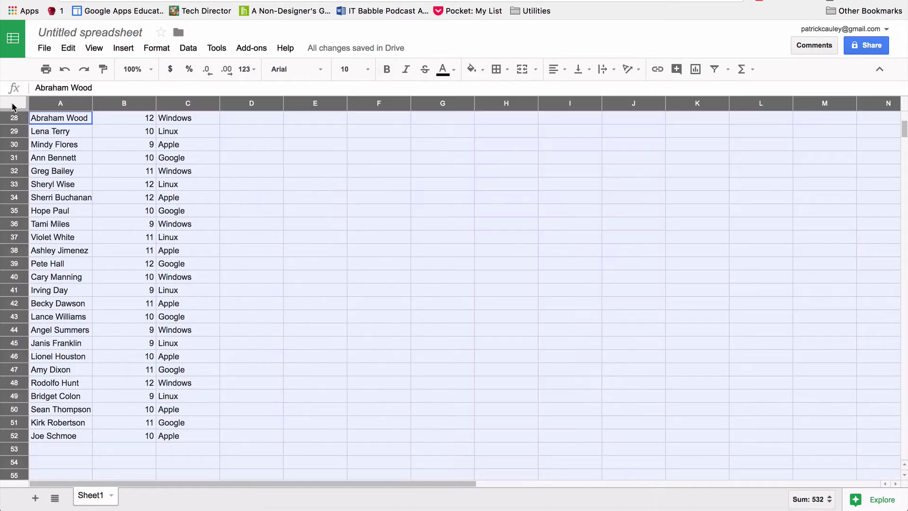
left_click(187, 48)
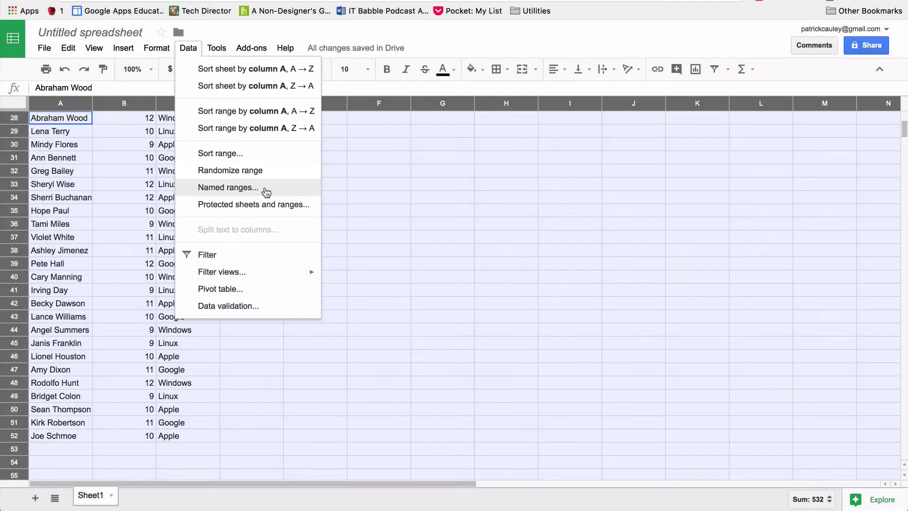
left_click(228, 187)
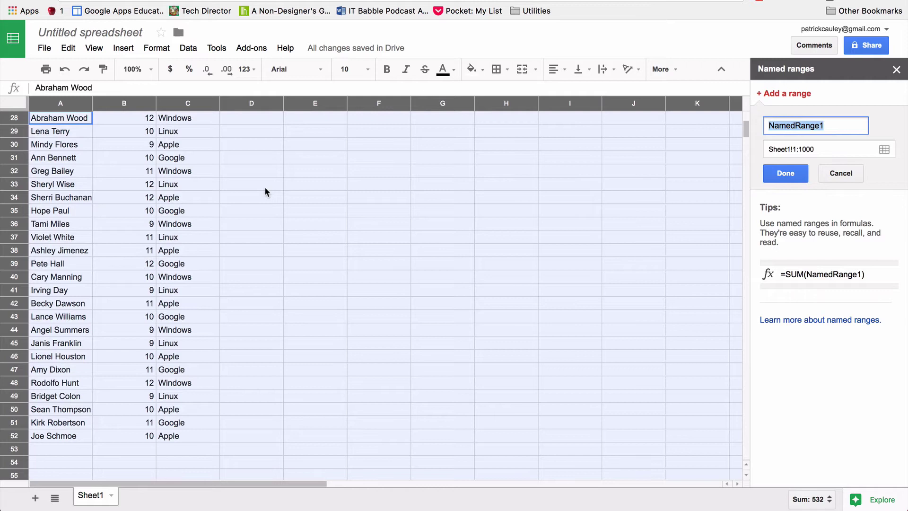
type("workshop")
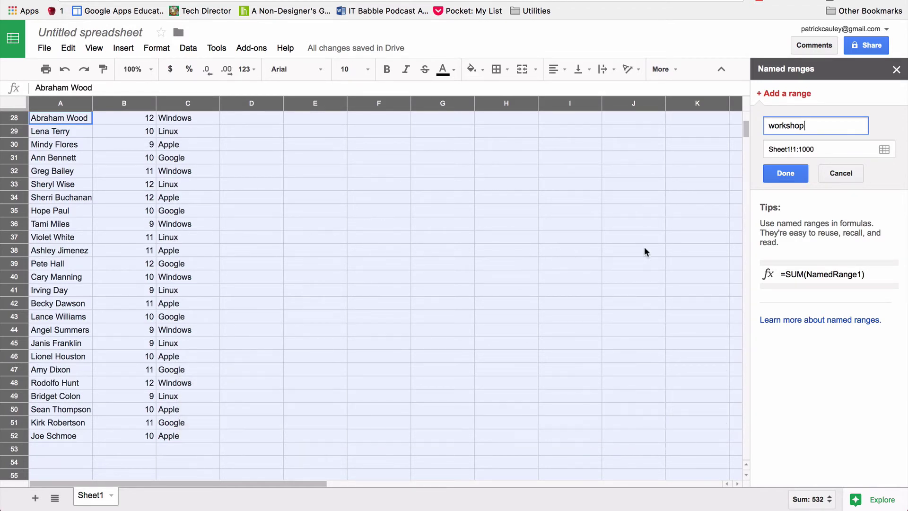
left_click(780, 174)
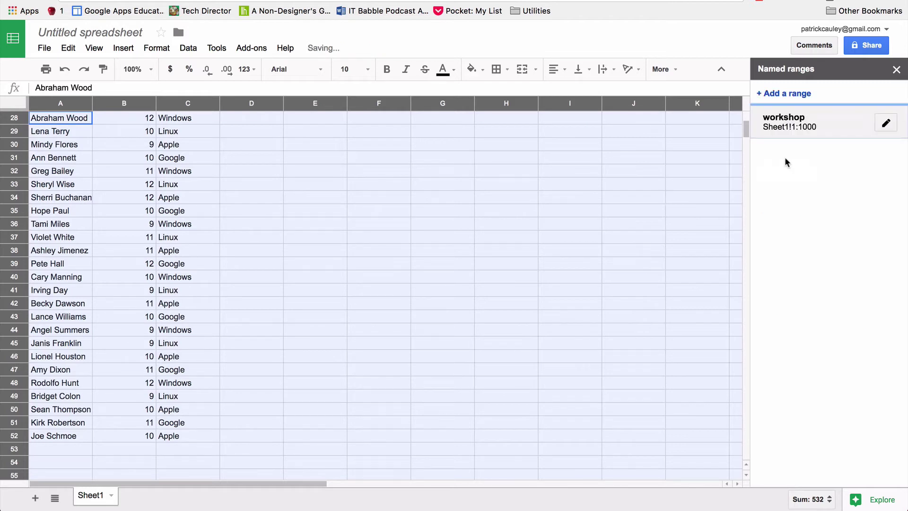
Add a blank Sheet2, then glance back at the data on Sheet1.
left_click(896, 70)
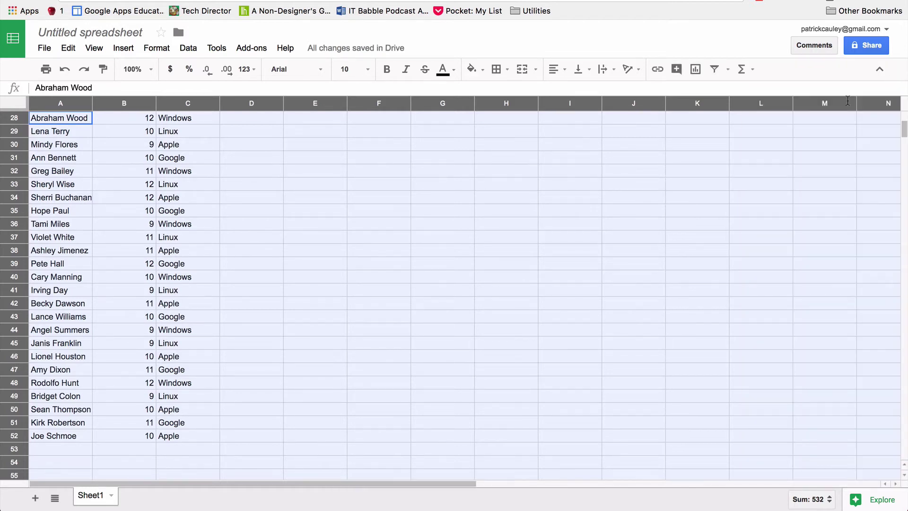
left_click(35, 501)
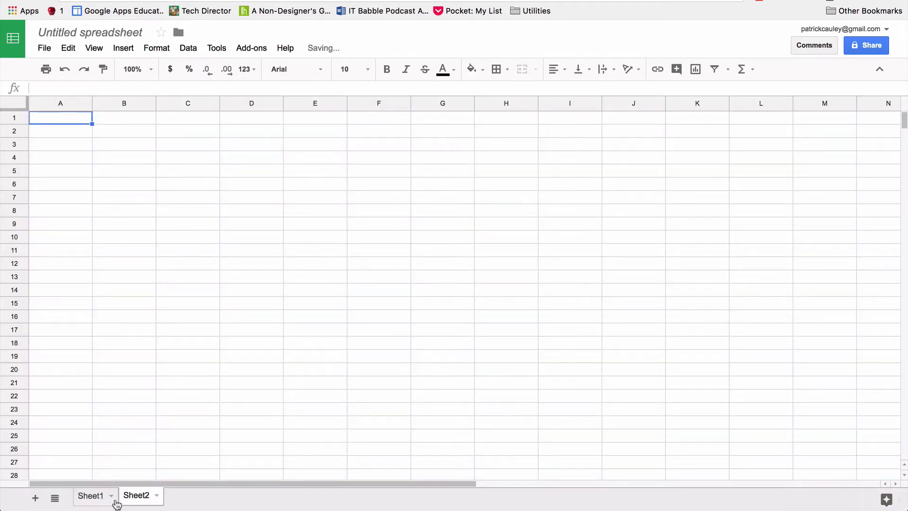
left_click(90, 504)
In Sheet2 A1, start the formula =query(workshop,"SELECT using autocomplete for the range.
left_click(127, 496)
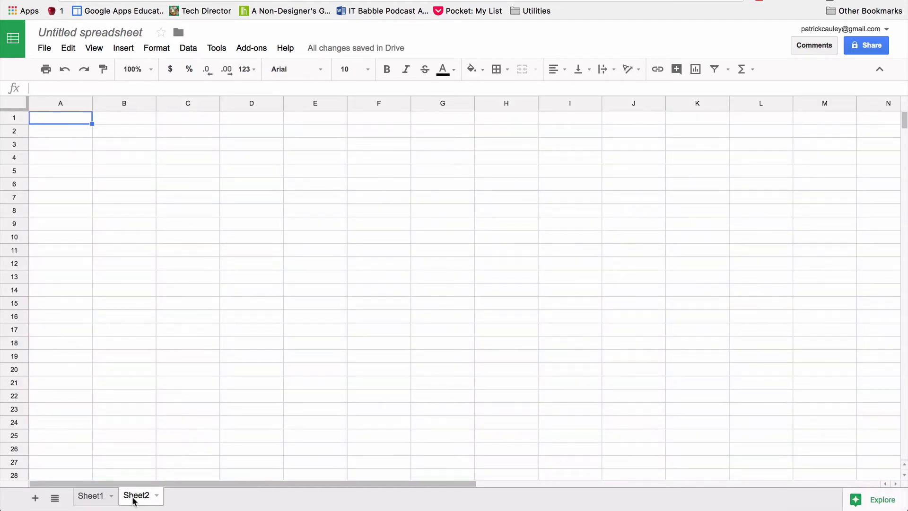
type("=query")
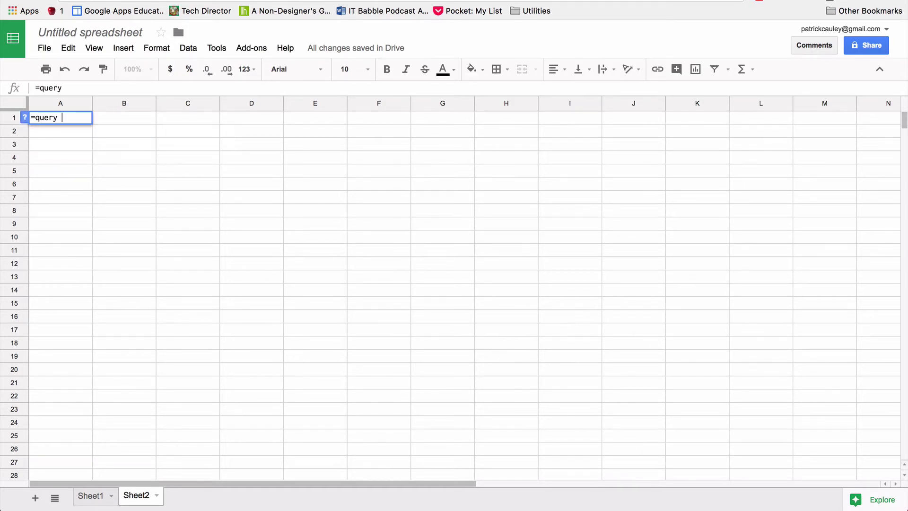
key("BackSpace")
type("(")
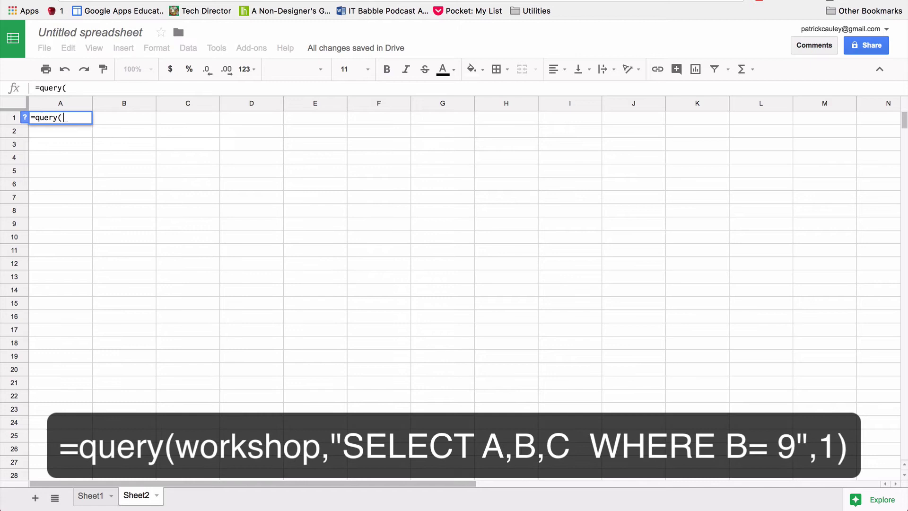
type("da")
key("BackSpace")
key("BackSpace")
type("wo")
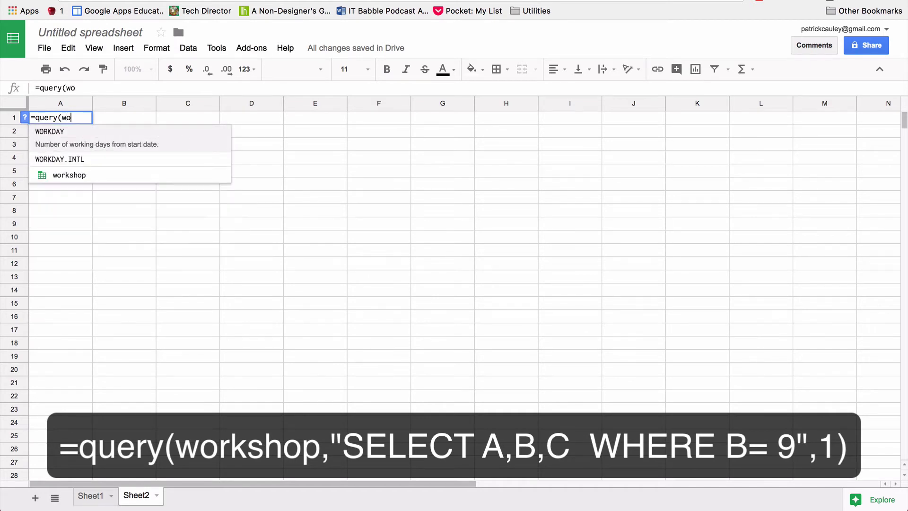
type("rk")
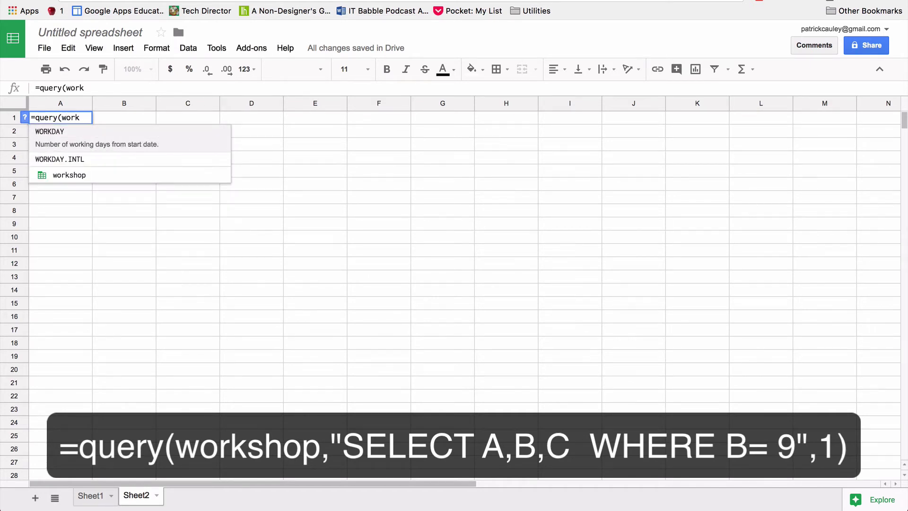
left_click(69, 176)
type(",")
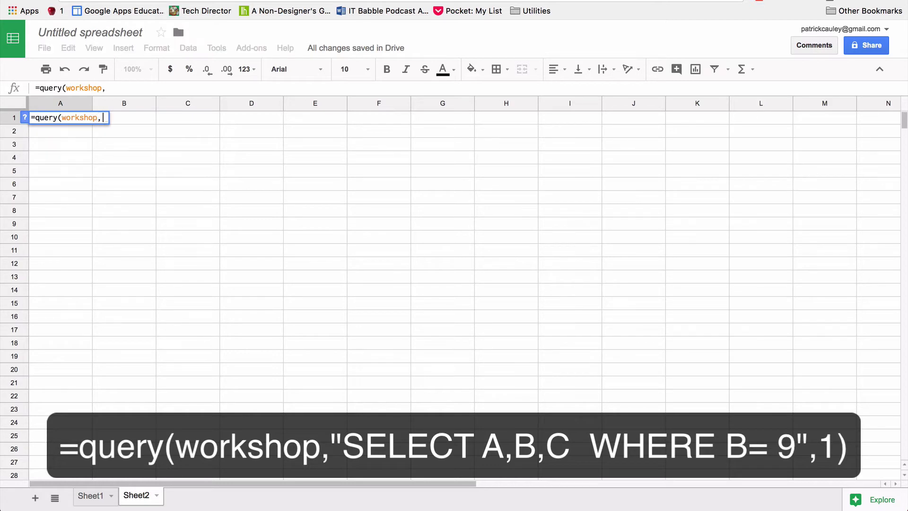
type("\"")
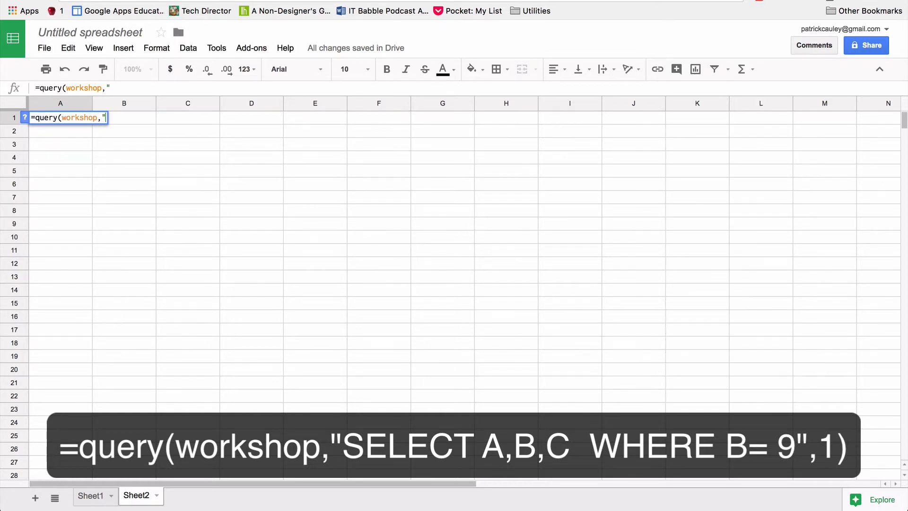
type("SELECT")
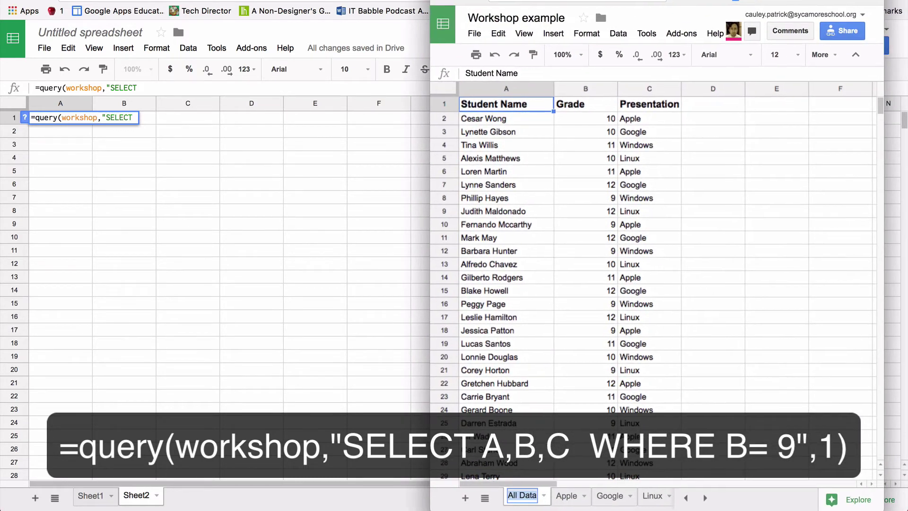
Tile the new spreadsheet beside Workshop example and extend the formula to SELECT A,B,C.
key("super+alt+Left")
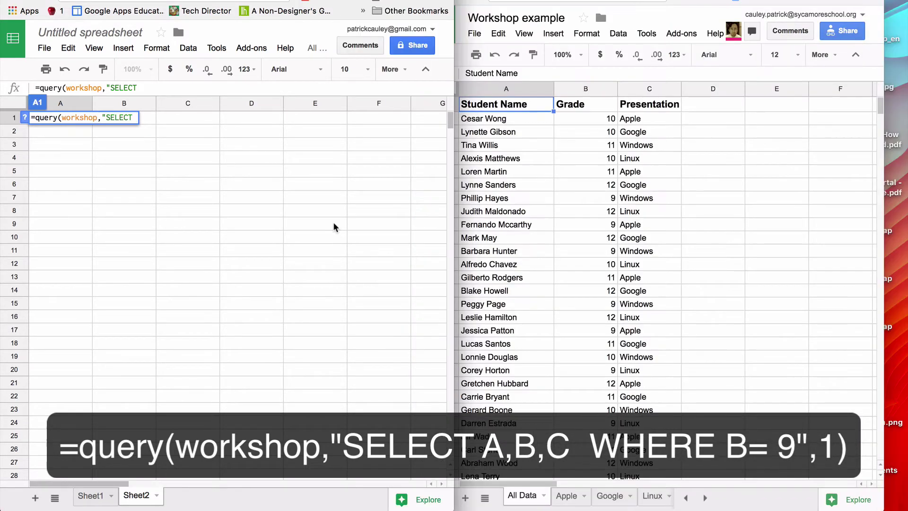
key("super+alt+Right")
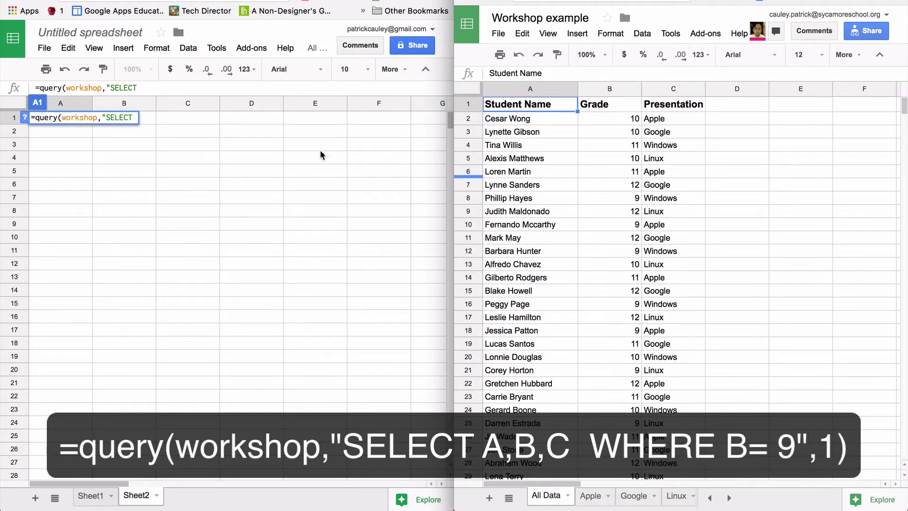
left_click(145, 88)
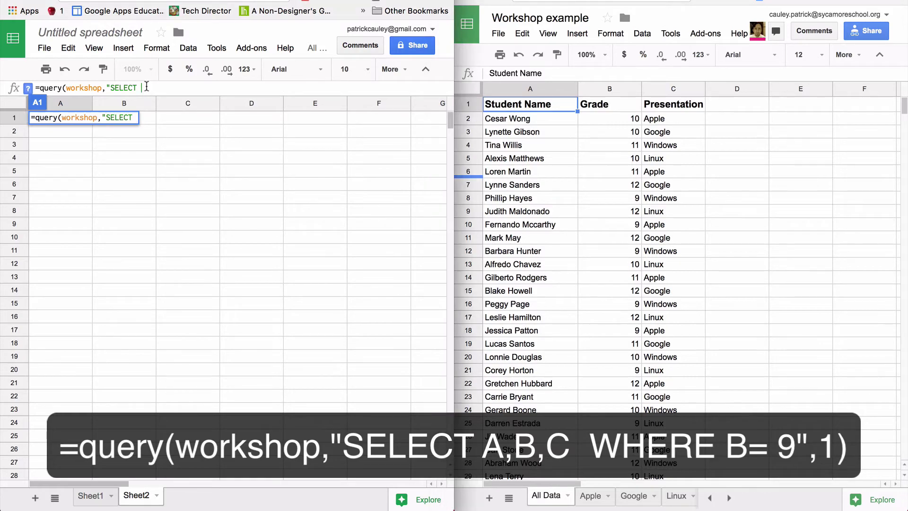
type("A")
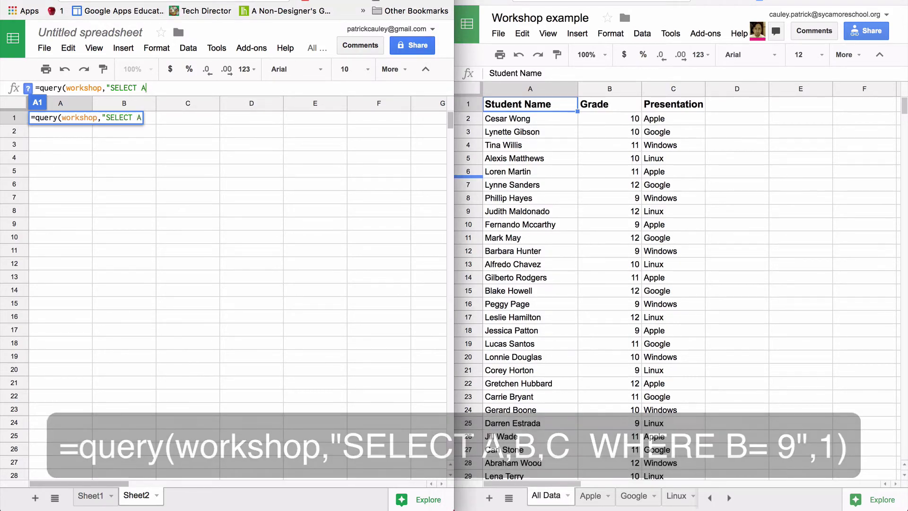
type(",B,")
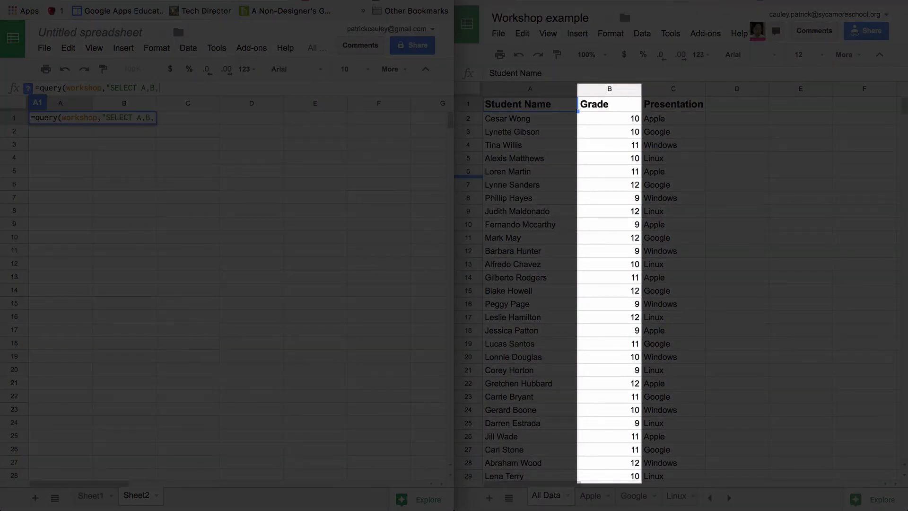
type("C")
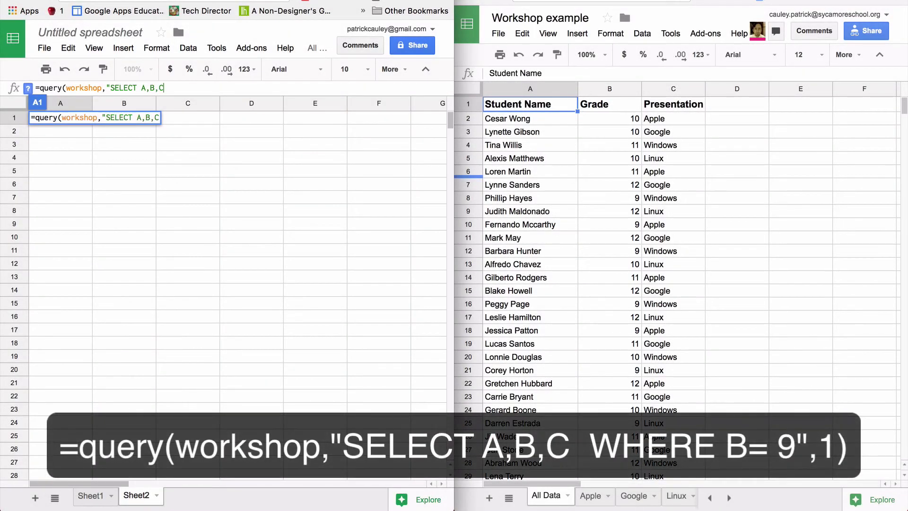
type(",")
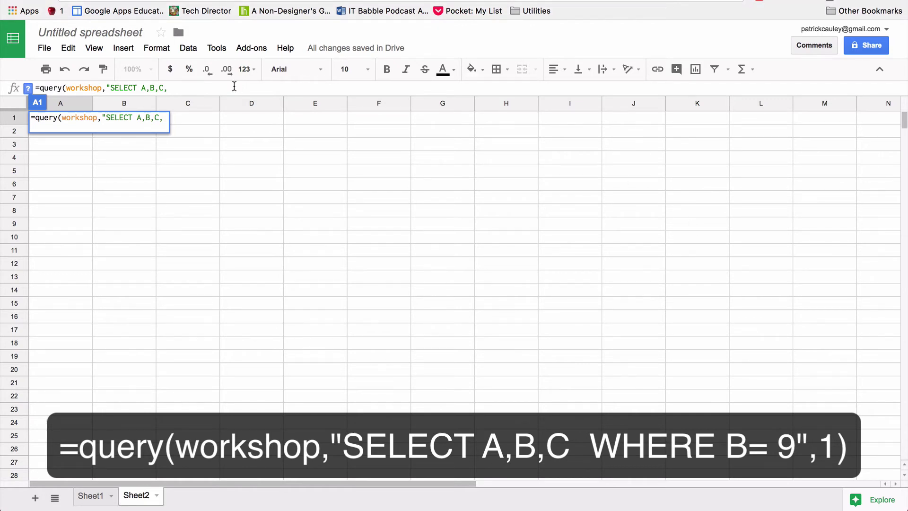
Finish and run =query(workshop,"SELECT A,B,C WHERE B=9",1) to list grade 9 students.
key("BackSpace")
type("WHERE")
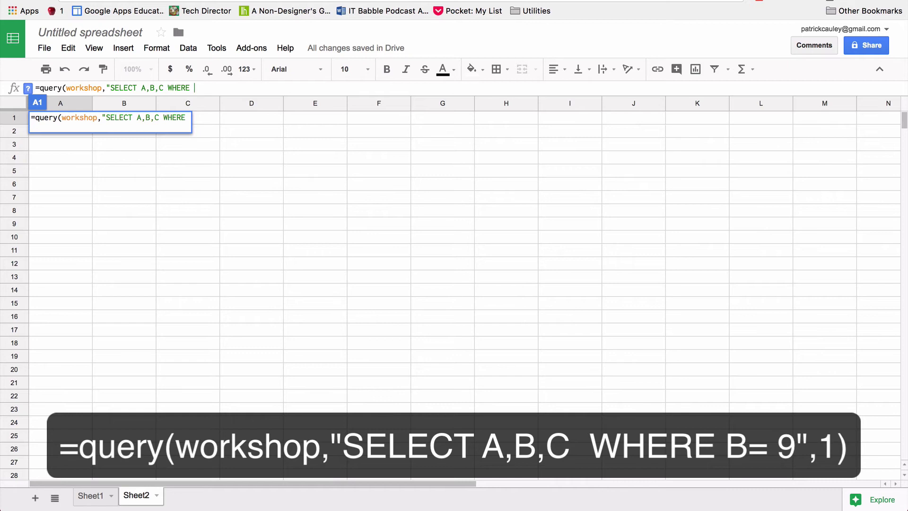
type(" C")
key("BackSpace")
type("B=9\",")
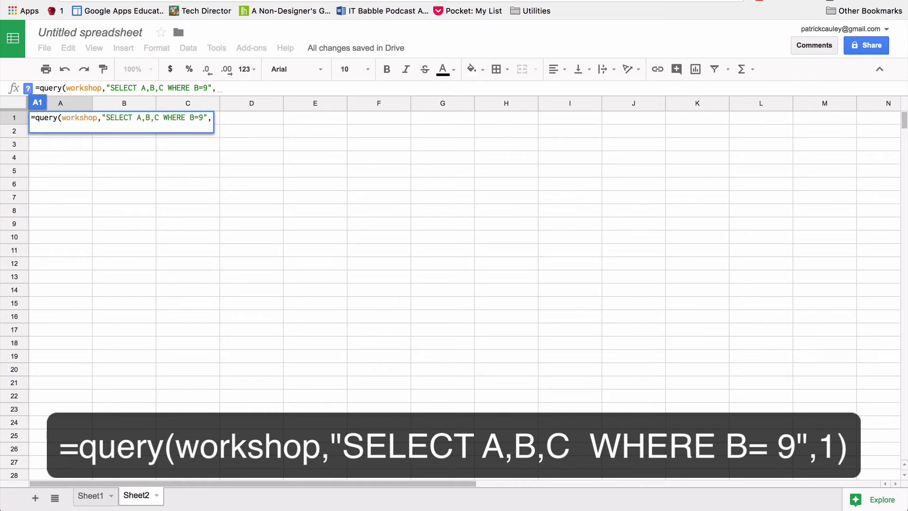
type("1)")
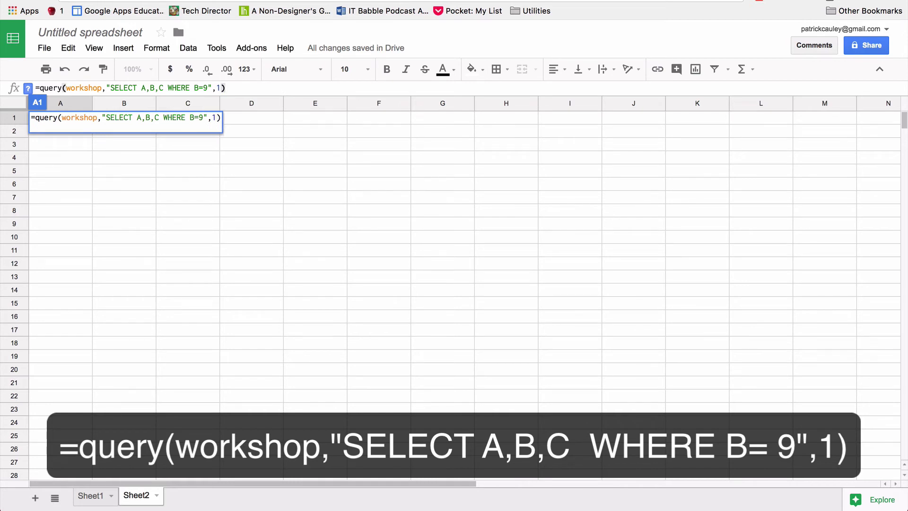
key("Return")
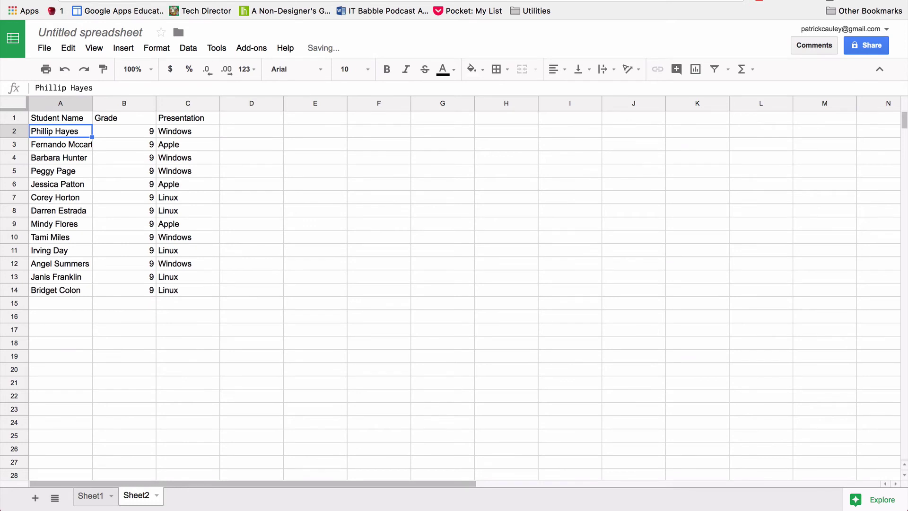
Compare Sheet1's original data with the grade 9 results on Sheet2.
left_click(89, 498)
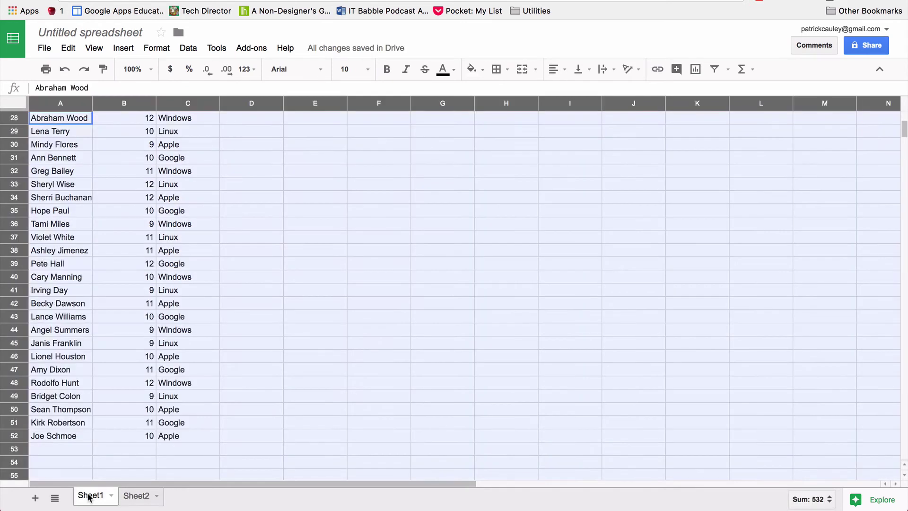
left_click(135, 495)
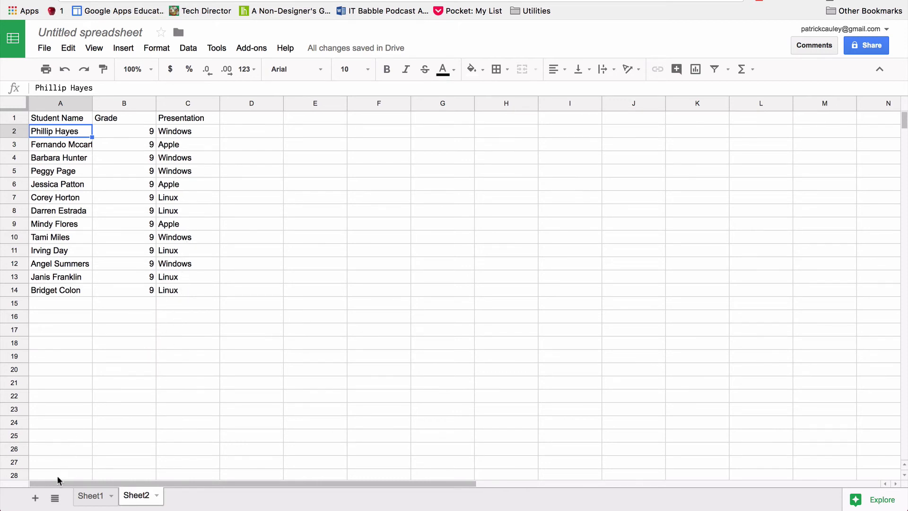
Add Sheet3 and run =QUERY(workshop,"SELECT A,B,C WHERE C='LINUX'",1) in A1.
left_click(35, 498)
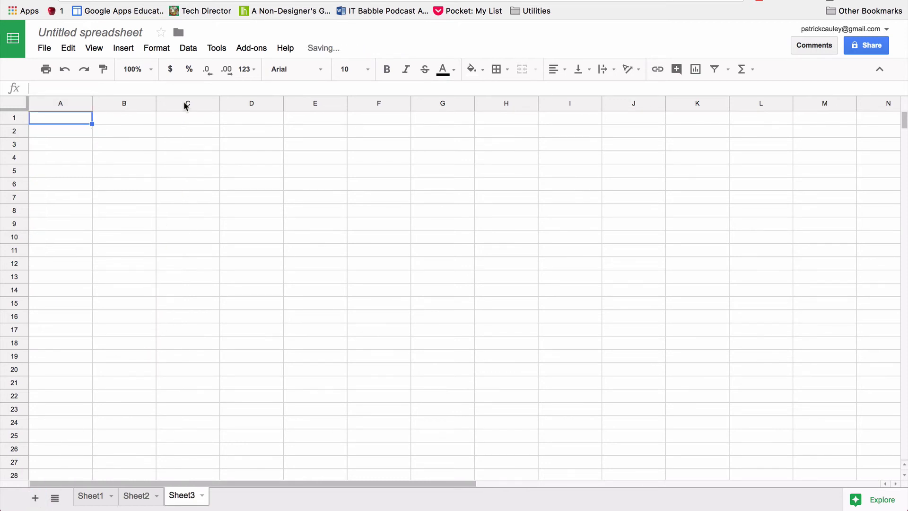
left_click(167, 87)
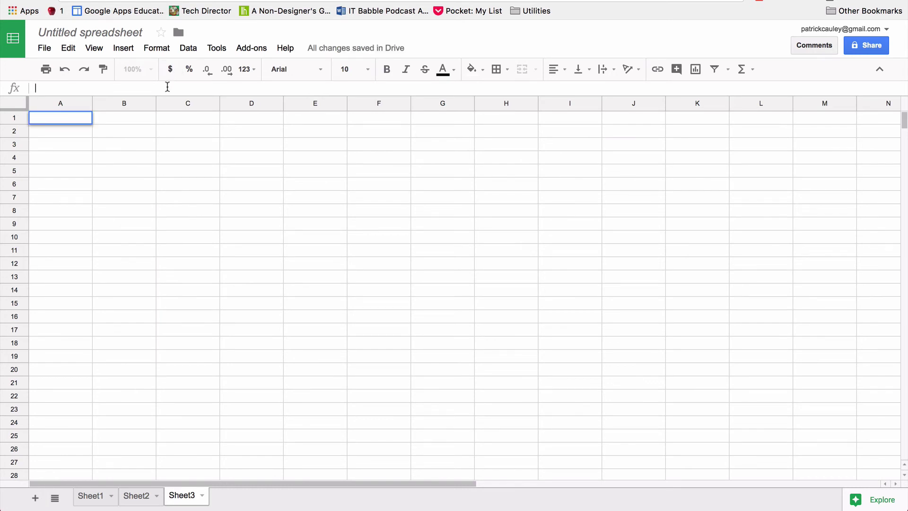
type("=QUERY")
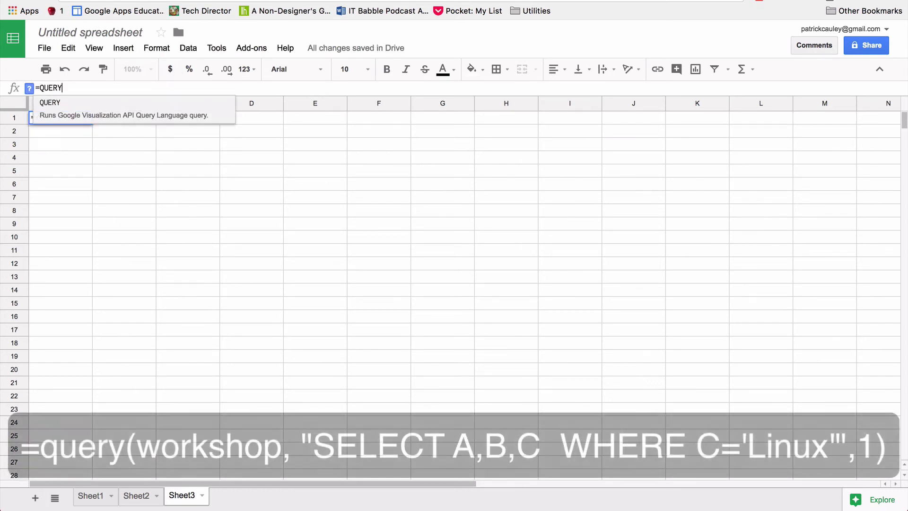
type("(")
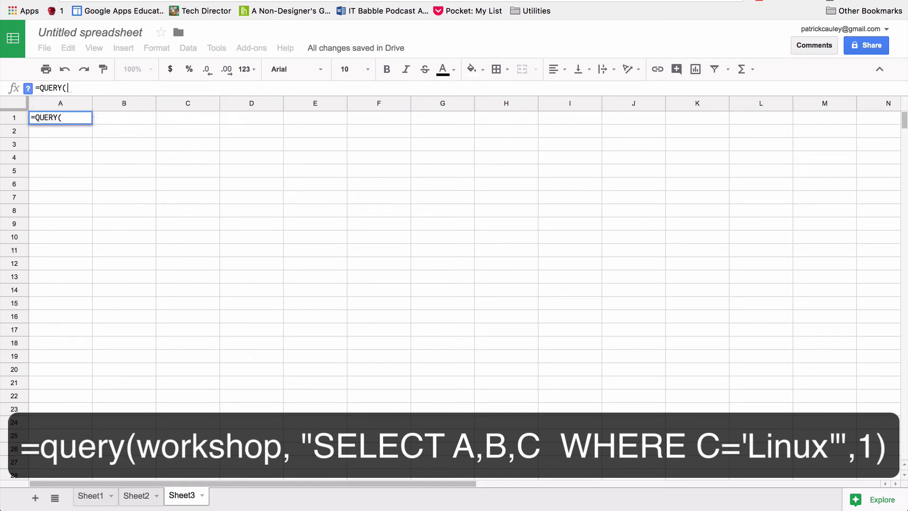
type("WO")
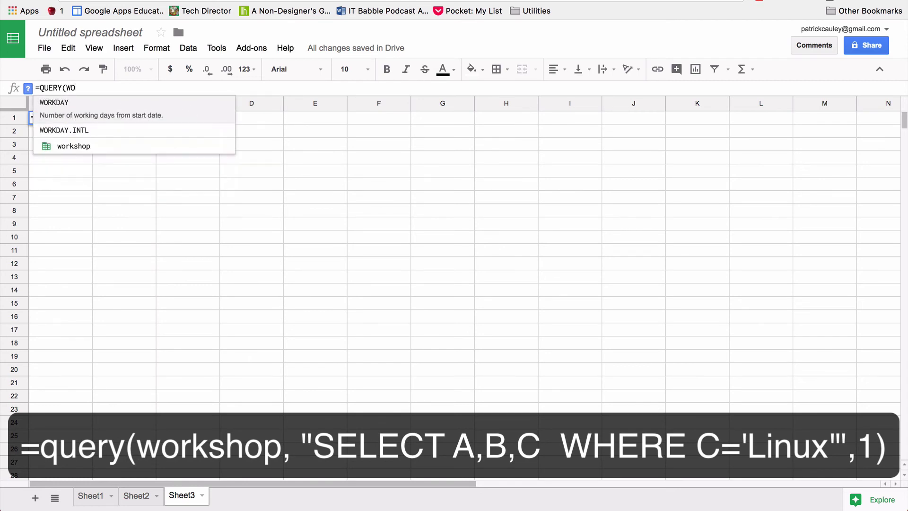
left_click(107, 147)
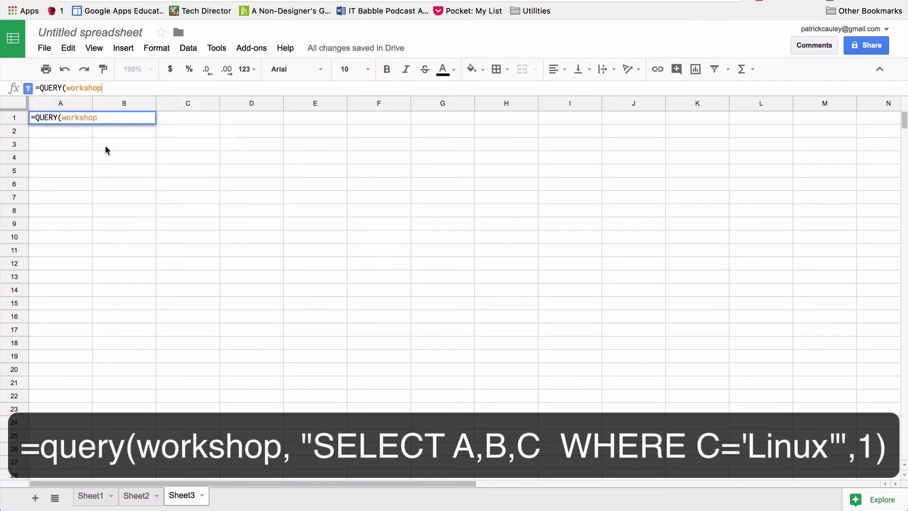
type(",\"Select")
key("BackSpace")
key("BackSpace")
key("BackSpace")
key("BackSpace")
key("BackSpace")
key("BackSpace")
type("SELECT A,B,C")
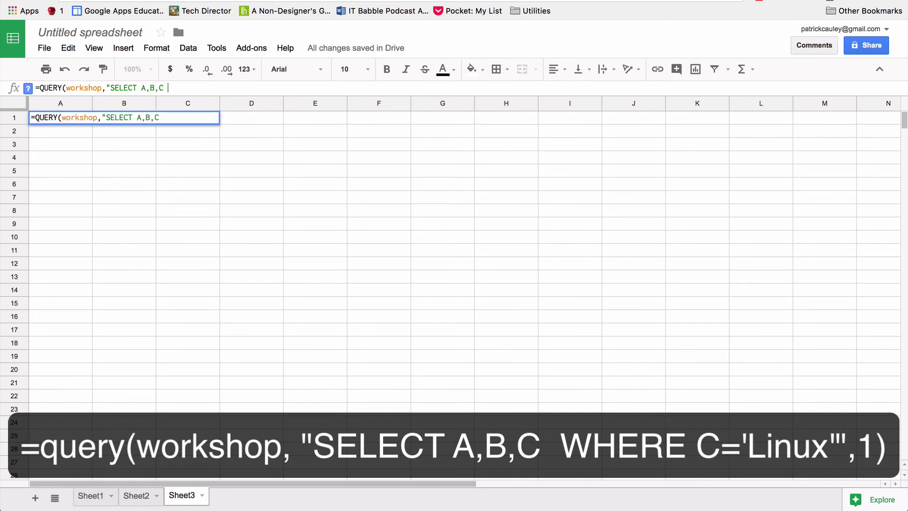
type(" WHERE C")
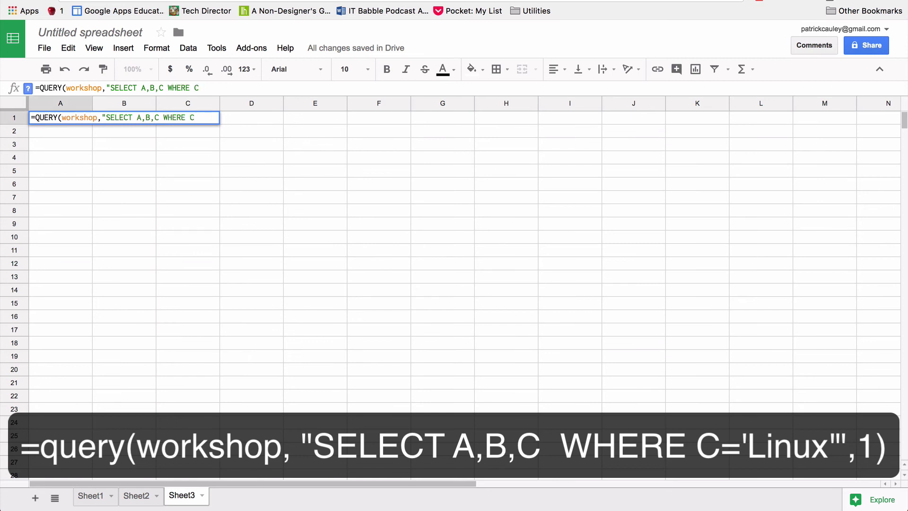
type("=")
type("LINUX")
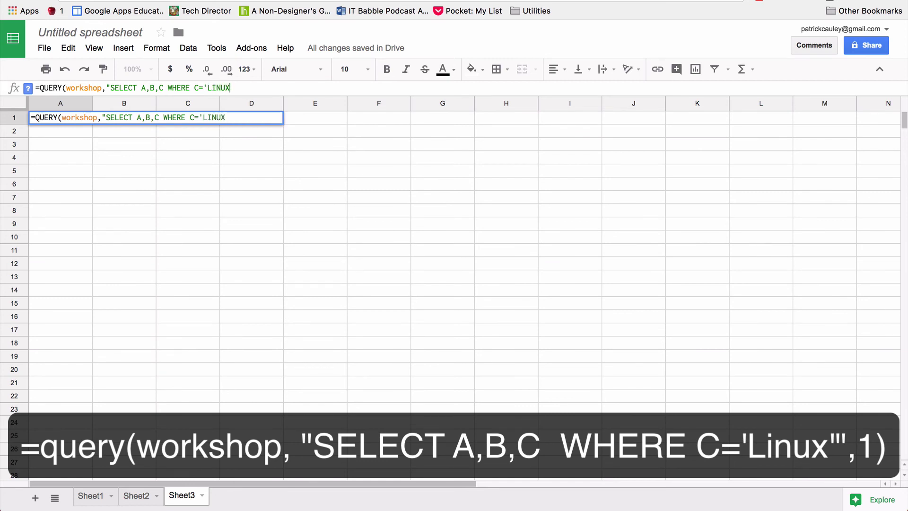
type("'\",1)")
key("Return")
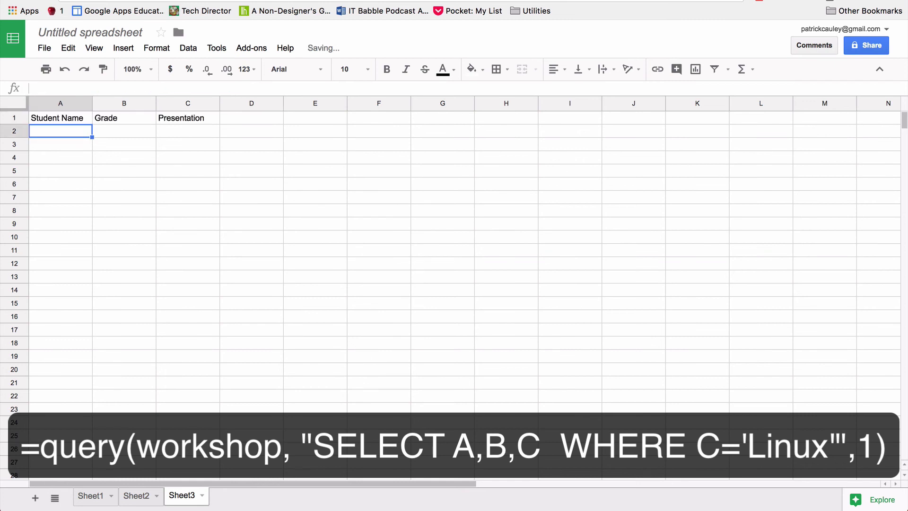
left_click(54, 122)
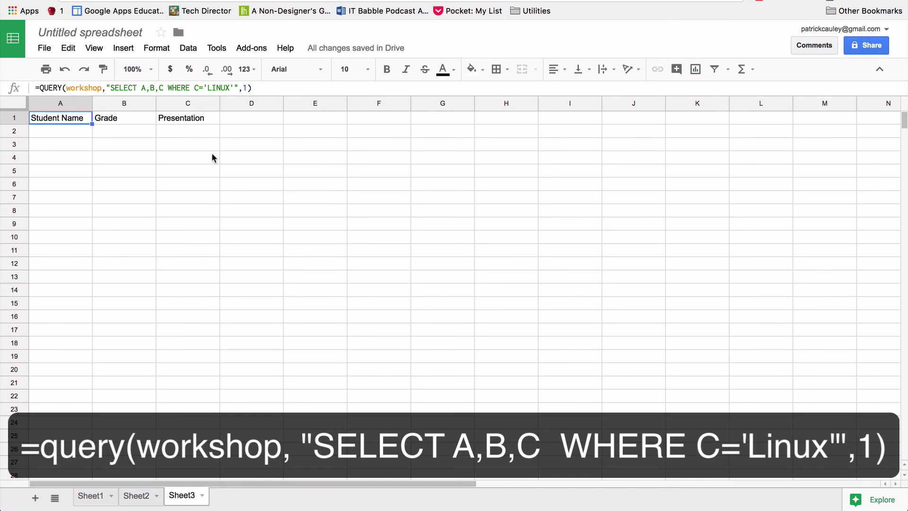
left_click(91, 496)
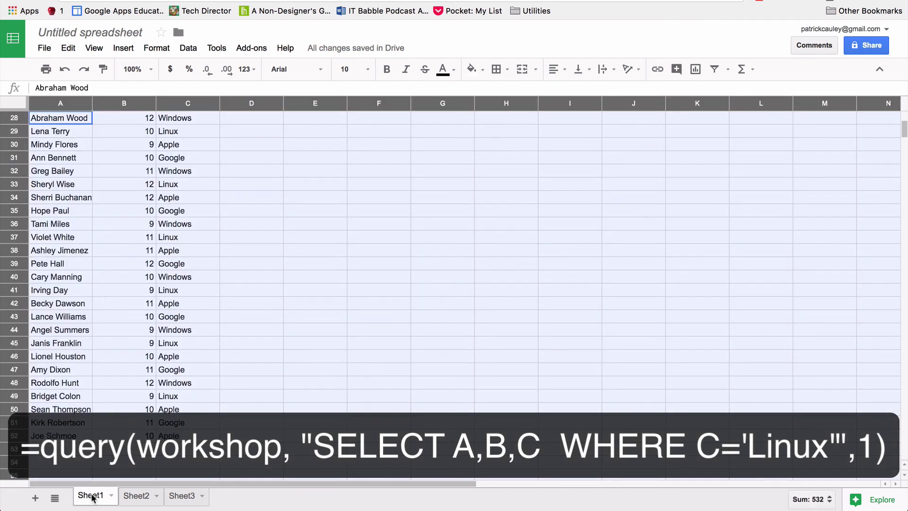
left_click(180, 495)
Change the Sheet3 A1 query filter from 'LINUX' to 'Linux' so it lists the 12 Linux-presentation students.
left_click(213, 83)
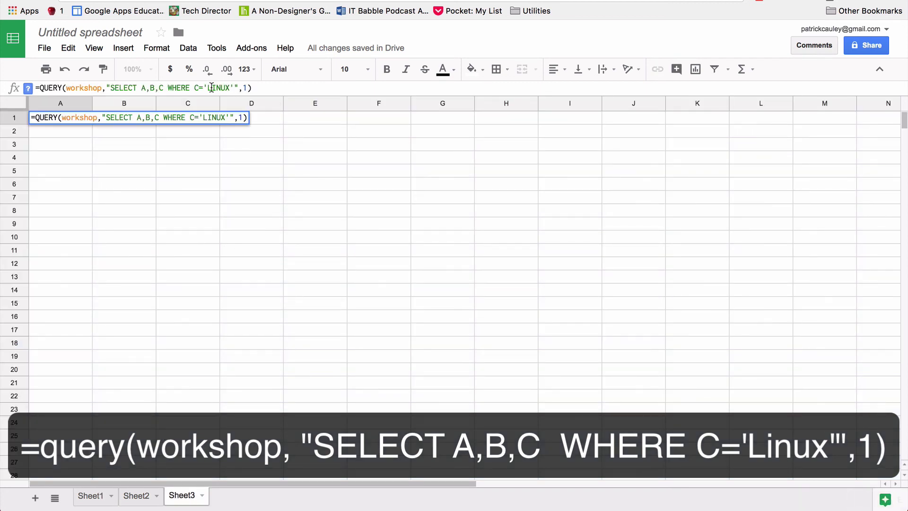
key("Right")
key("Right")
key("Right")
key("Right")
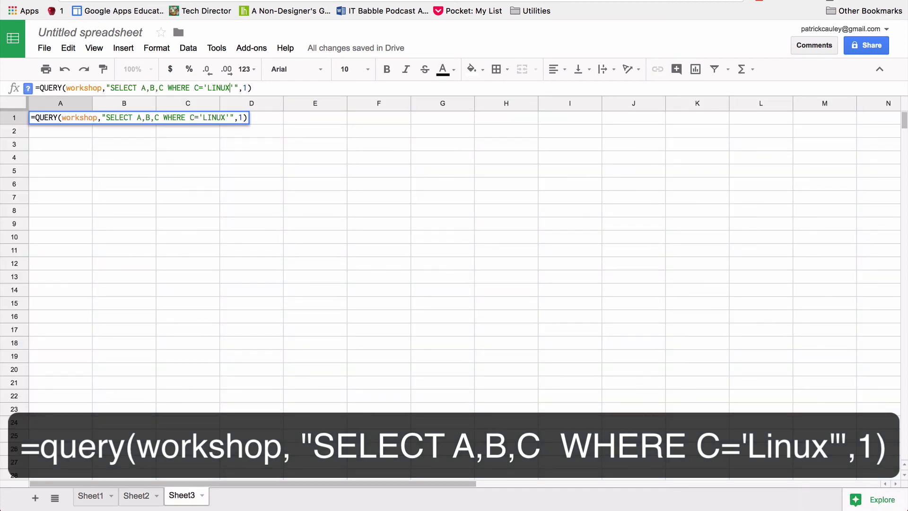
key("BackSpace")
key("BackSpace")
key("BackSpace")
key("BackSpace")
type("in")
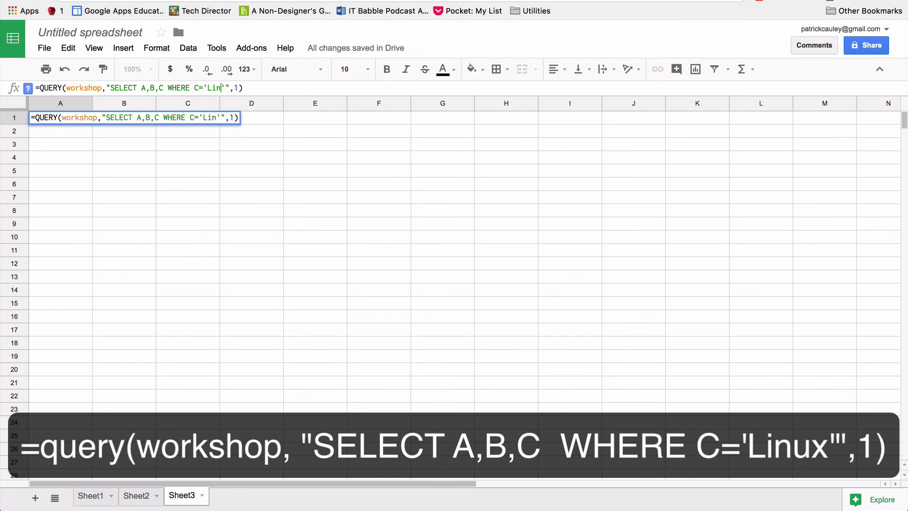
type("ux")
key("Return")
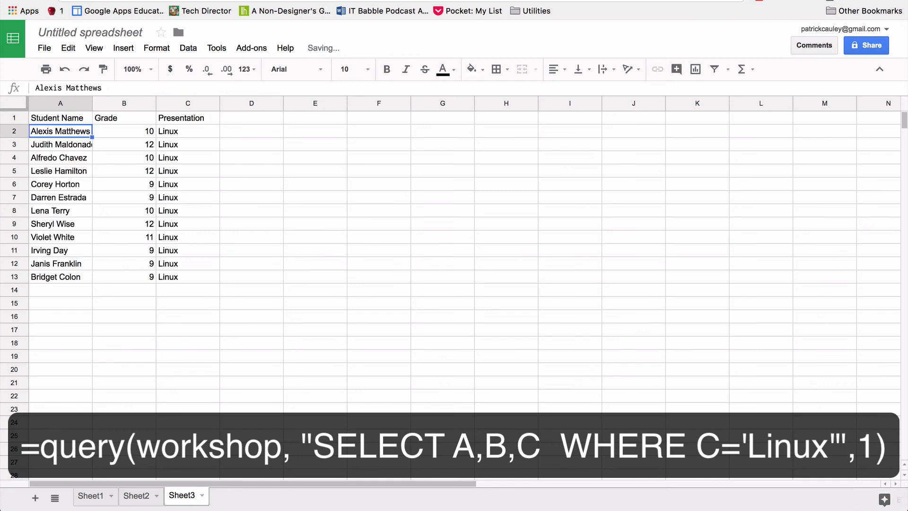